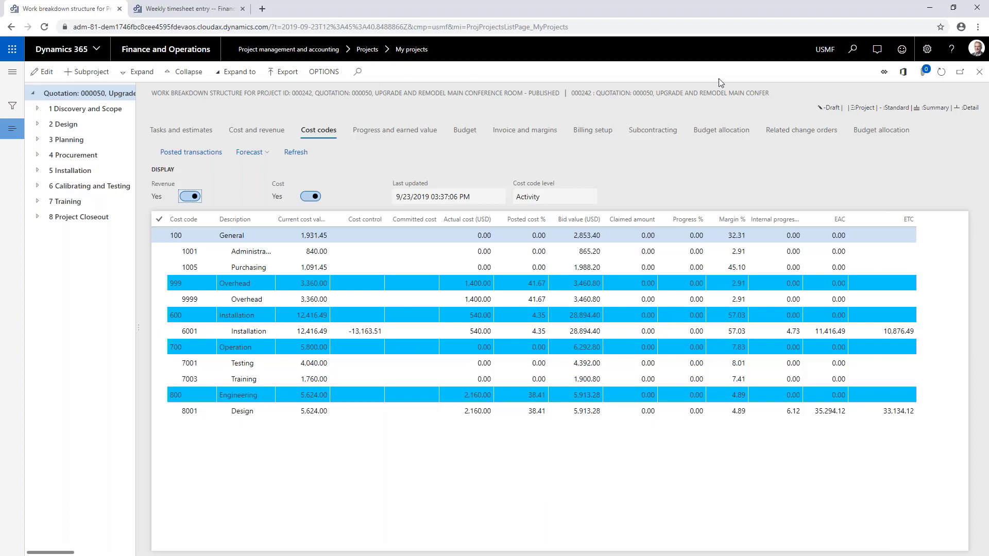
Step: Open project 000242 from the My projects list and show its advanced work breakdown structure
{"action": "left_click", "coordinate": [6, 73]}
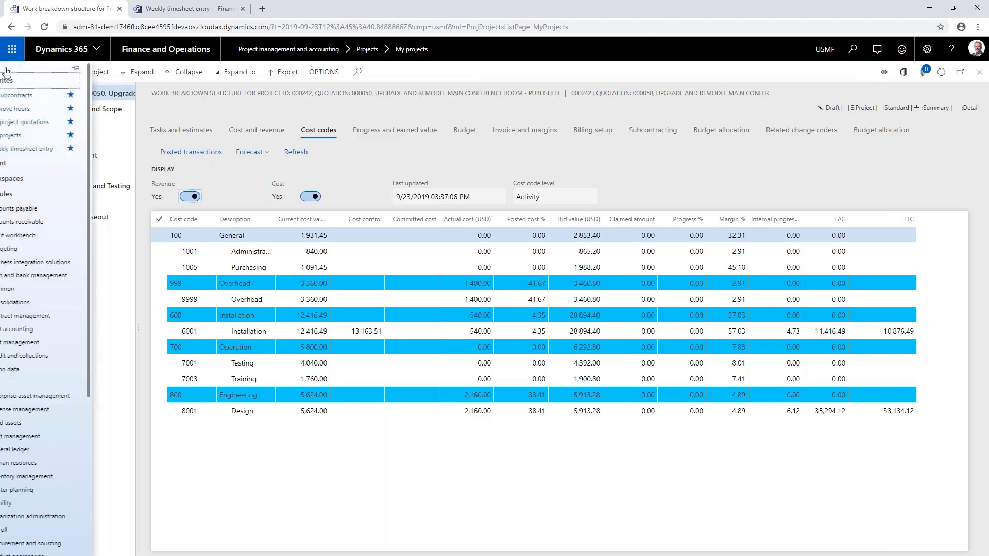
{"action": "left_click", "coordinate": [70, 135]}
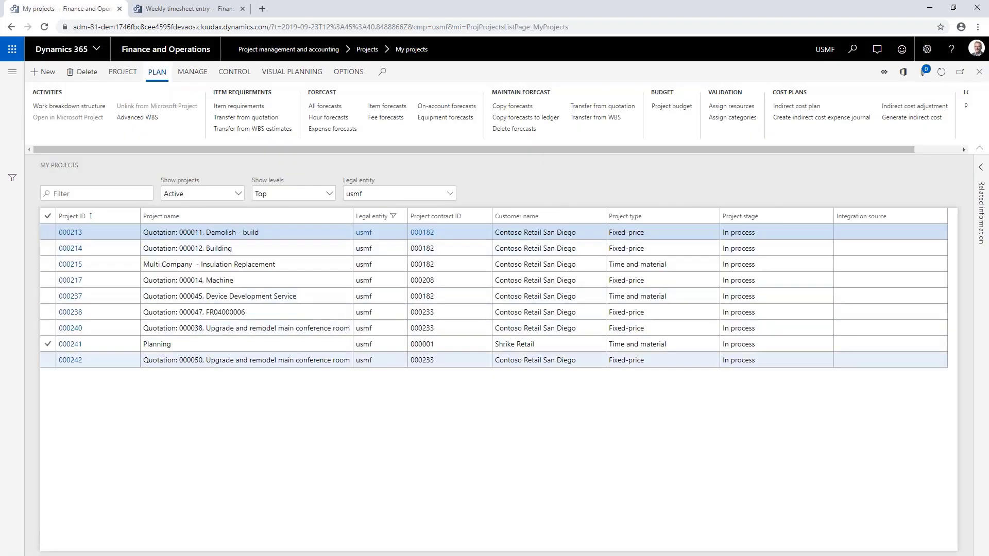
{"action": "left_click", "coordinate": [140, 362]}
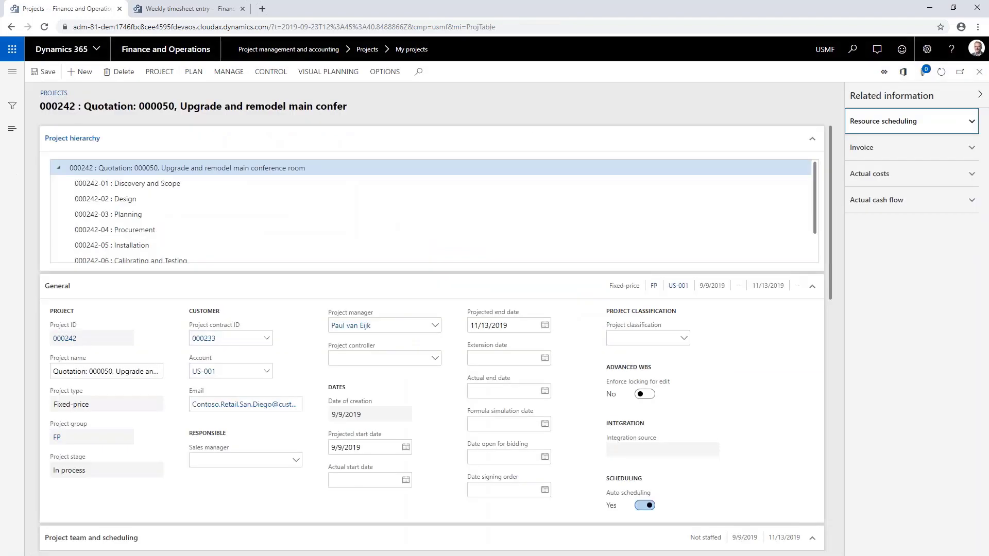
{"action": "left_click", "coordinate": [194, 75]}
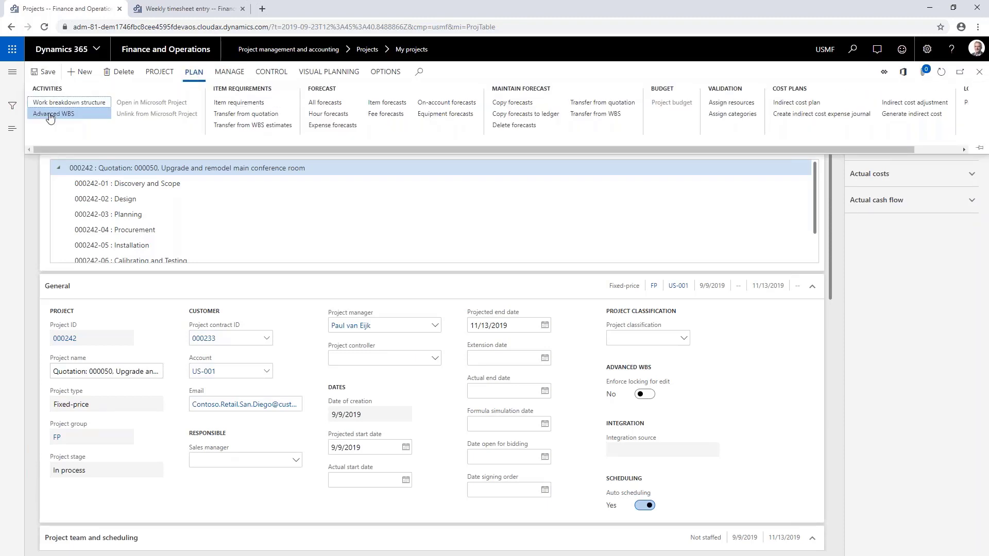
{"action": "left_click", "coordinate": [50, 114]}
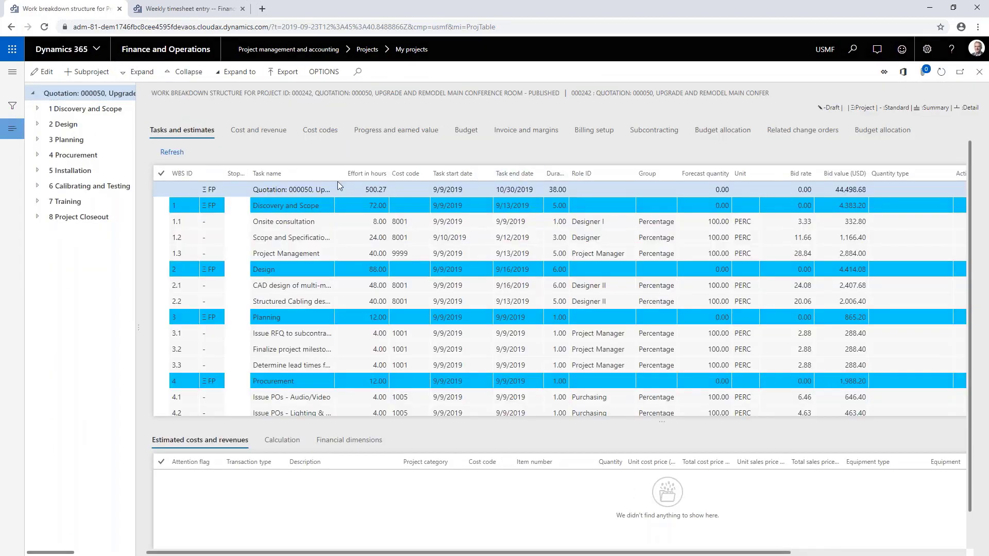
Step: Review the estimated costs and revenues of task 4.1 Issue POs - Audio/Video, including its HDMI 6' Cables item, and close the work breakdown structure
{"action": "scroll", "coordinate": [352, 327], "scroll_direction": "down", "scroll_amount": 3}
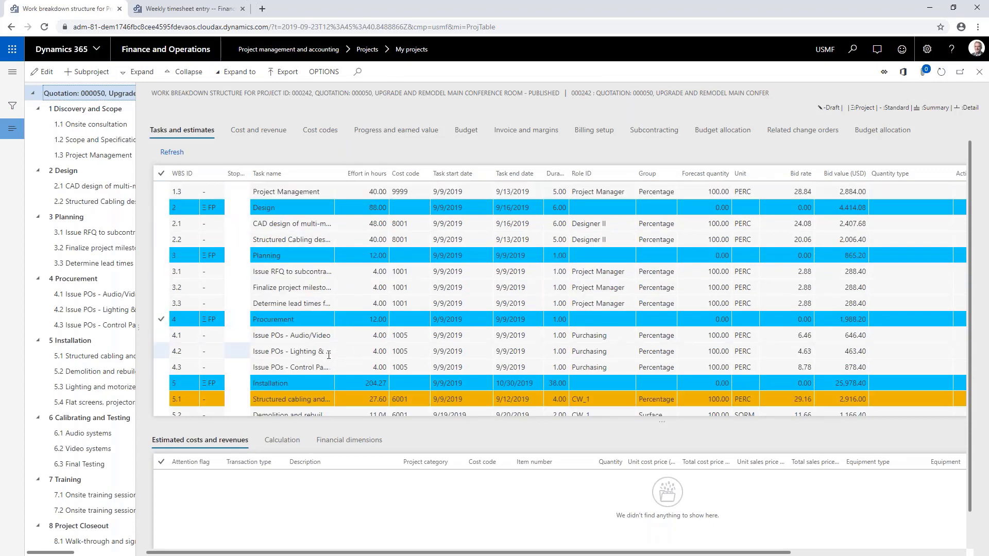
{"action": "left_click", "coordinate": [314, 334]}
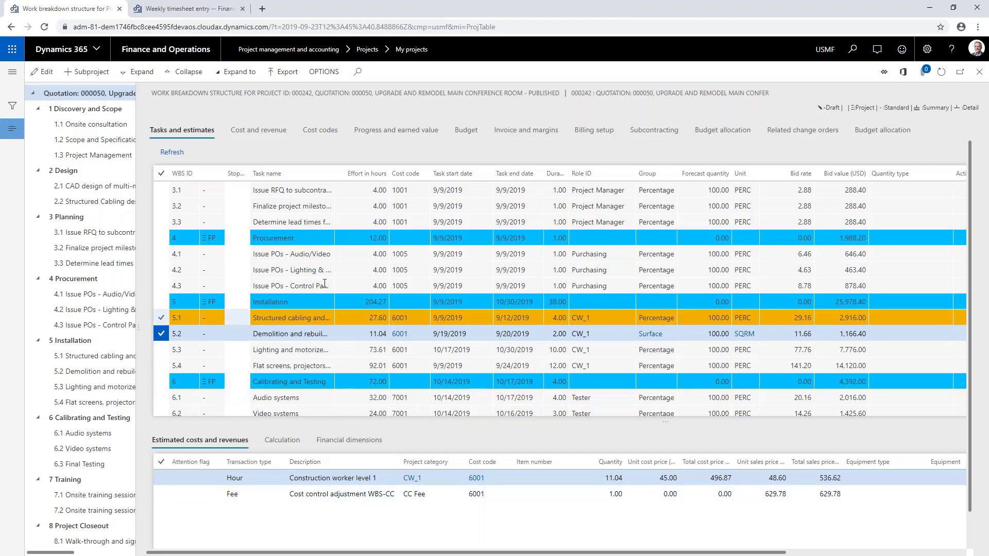
{"action": "left_click", "coordinate": [306, 255]}
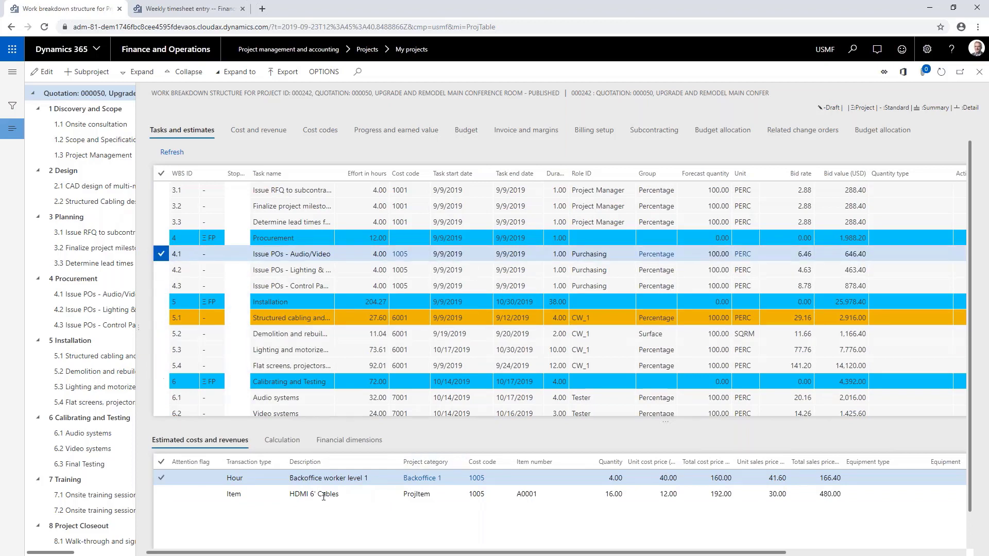
{"action": "left_click", "coordinate": [344, 496]}
{"action": "left_click", "coordinate": [979, 71]}
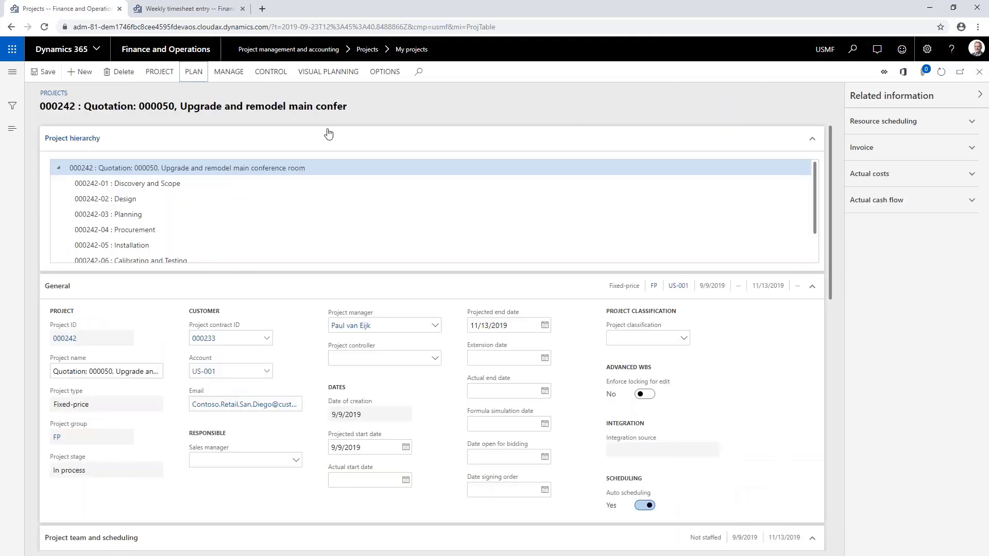
Step: Open the visual task planning chart, fit the schedule into view, and examine the Issue POs - Audio/Video task before closing it
{"action": "left_click", "coordinate": [316, 72]}
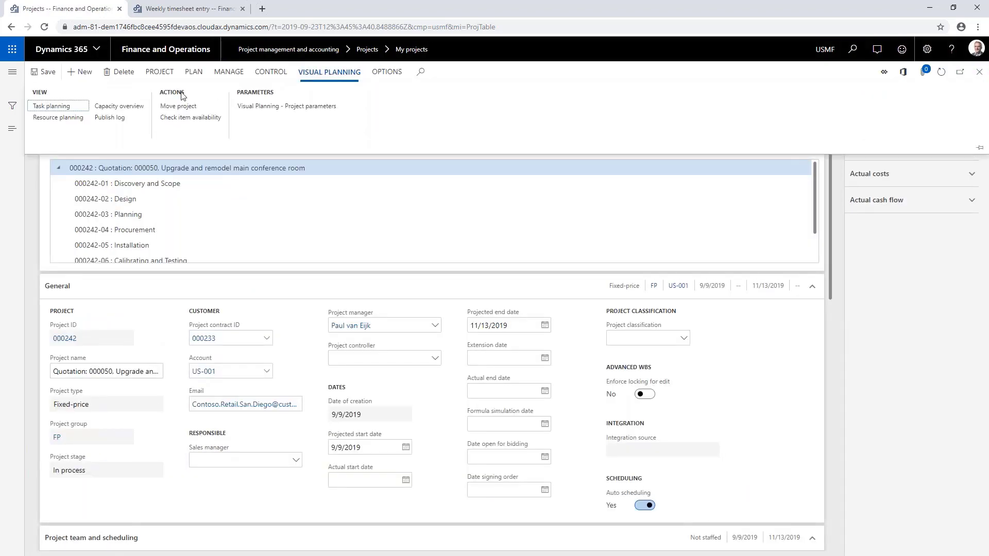
{"action": "left_click", "coordinate": [48, 109]}
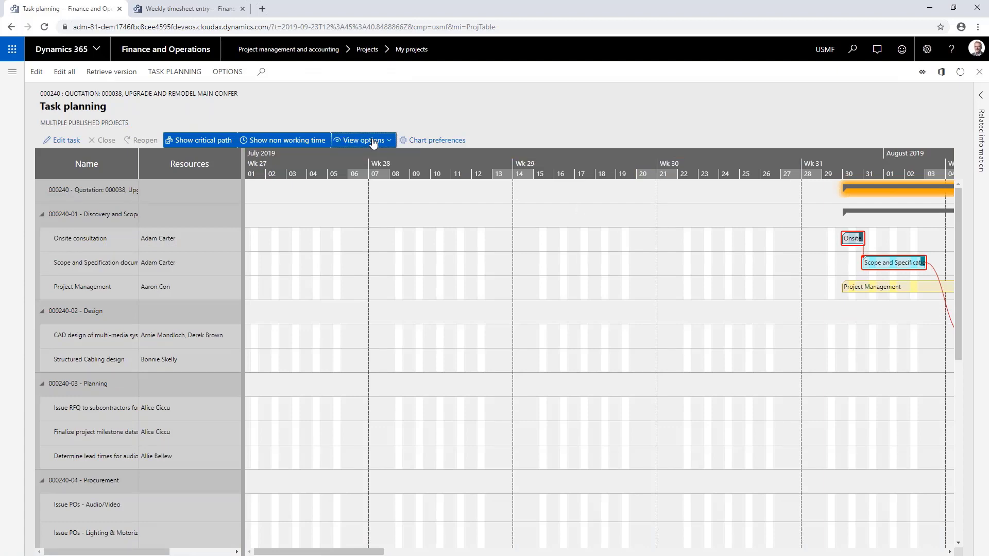
{"action": "left_click", "coordinate": [373, 142]}
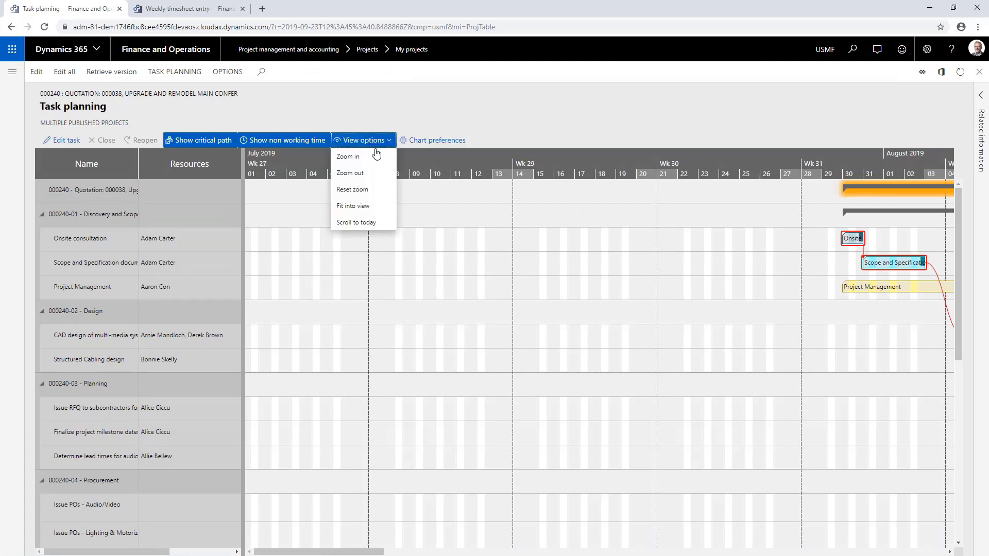
{"action": "left_click", "coordinate": [351, 207]}
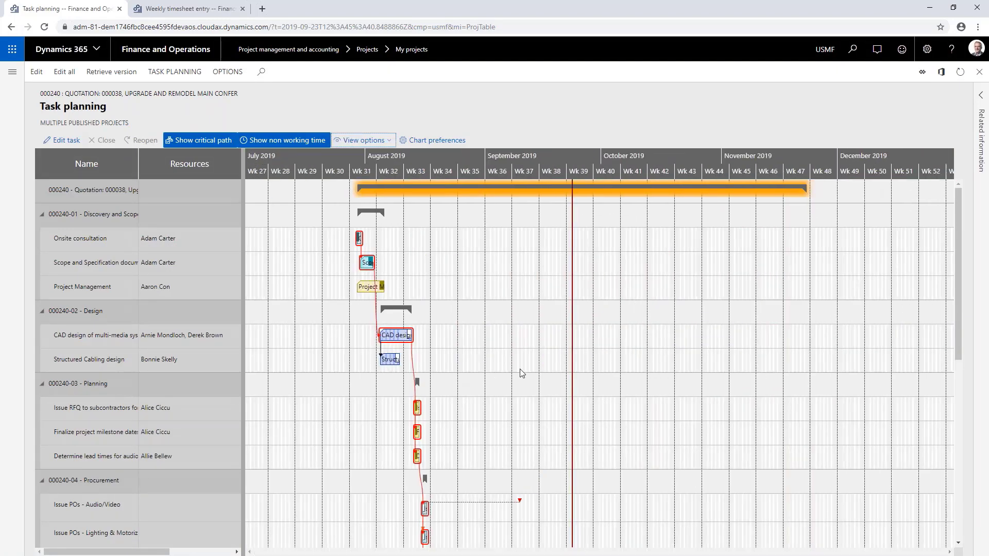
{"action": "scroll", "coordinate": [522, 373], "scroll_direction": "down", "scroll_amount": 2}
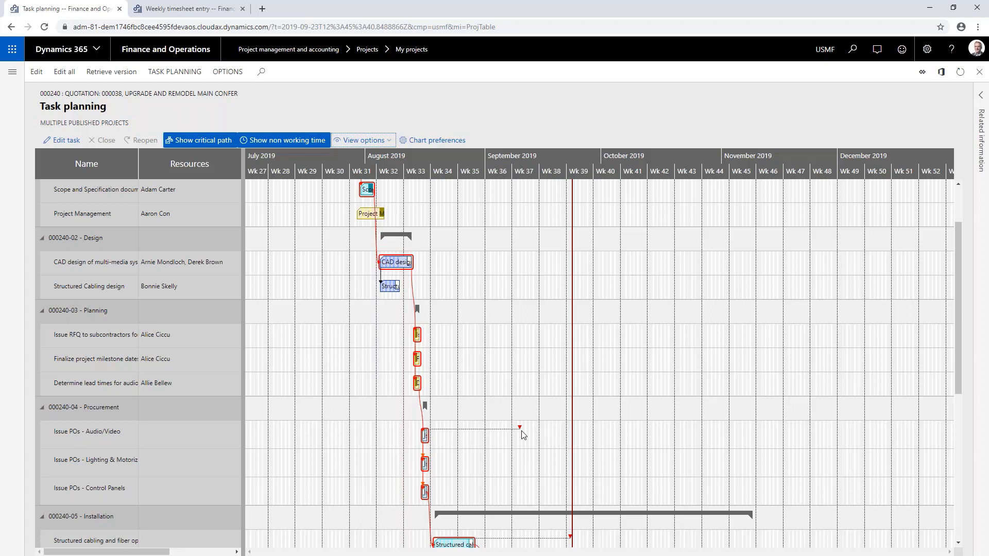
{"action": "mouse_move", "coordinate": [425, 439]}
{"action": "left_click", "coordinate": [981, 77]}
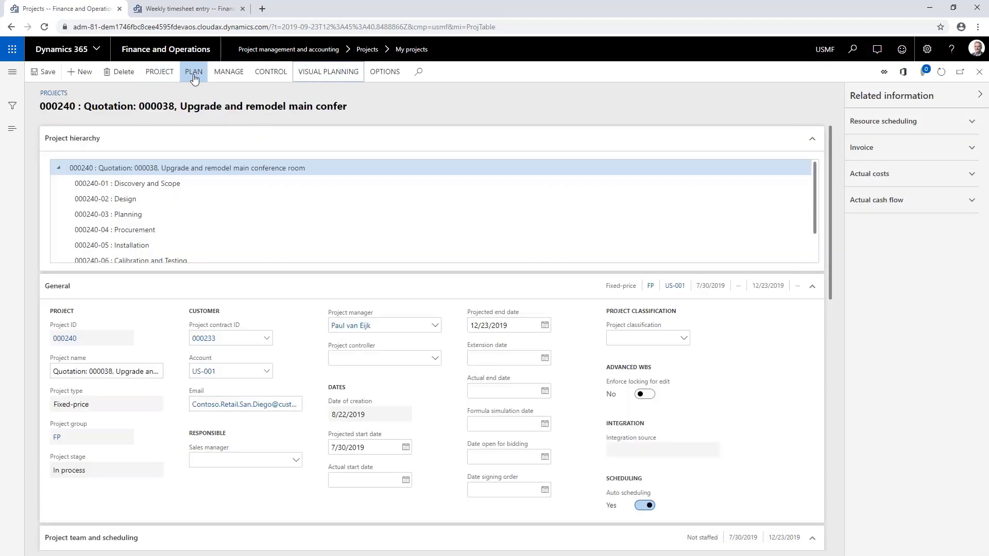
Step: Open the logistics overview of project 000240 and preview the sales order and purchase order for the HDMI 6' Cables
{"action": "left_click", "coordinate": [194, 74]}
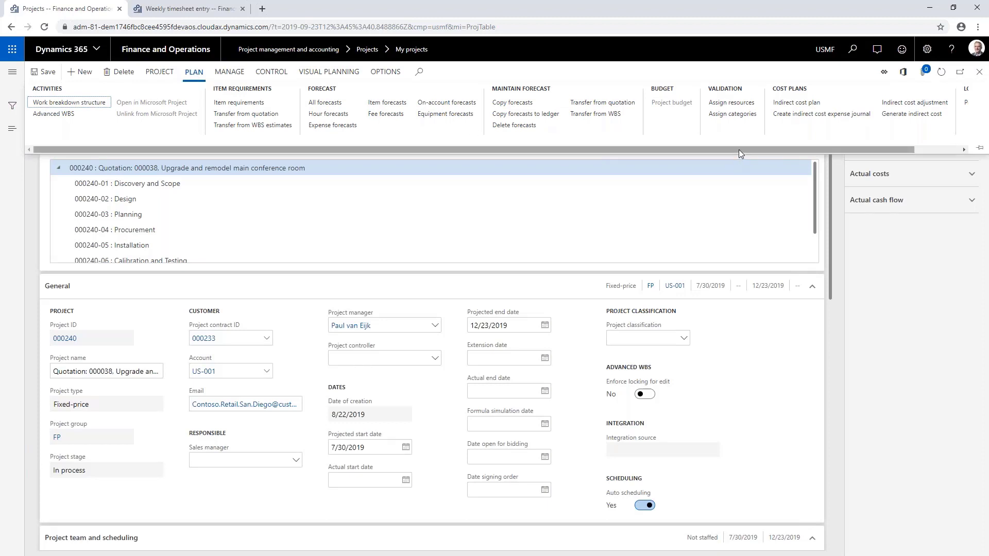
{"action": "left_click_drag", "start_coordinate": [738, 153], "coordinate": [787, 153]}
{"action": "left_click", "coordinate": [927, 102]}
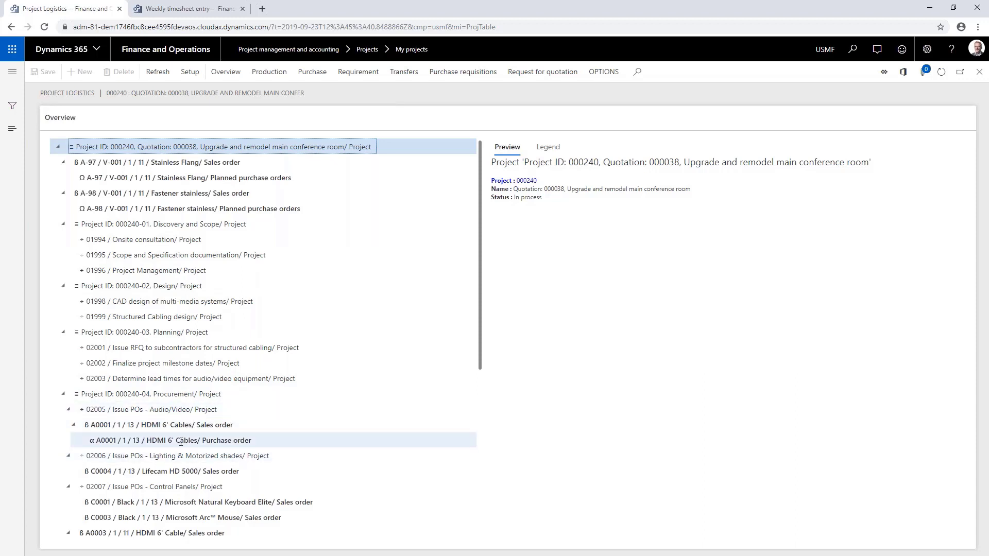
{"action": "left_click", "coordinate": [180, 424]}
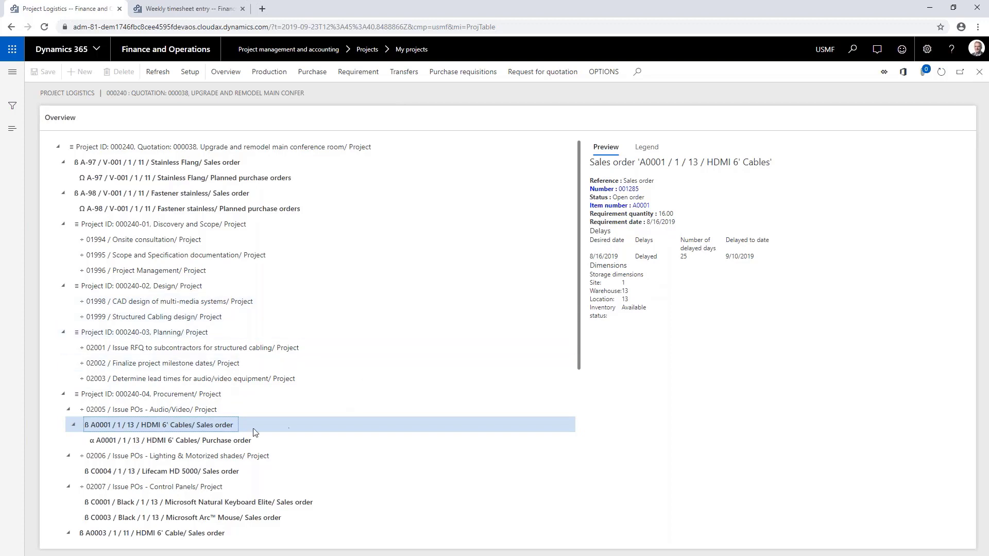
{"action": "left_click", "coordinate": [240, 439]}
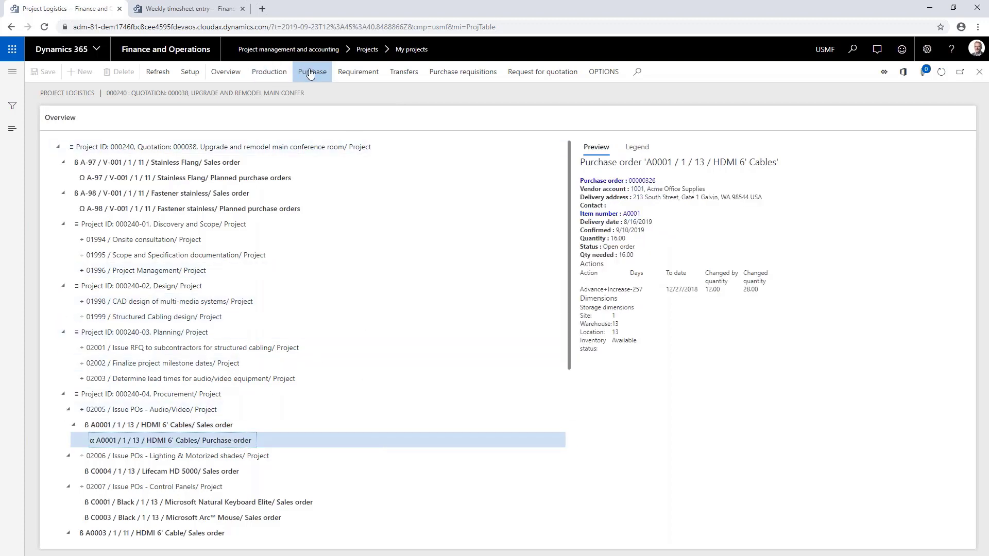
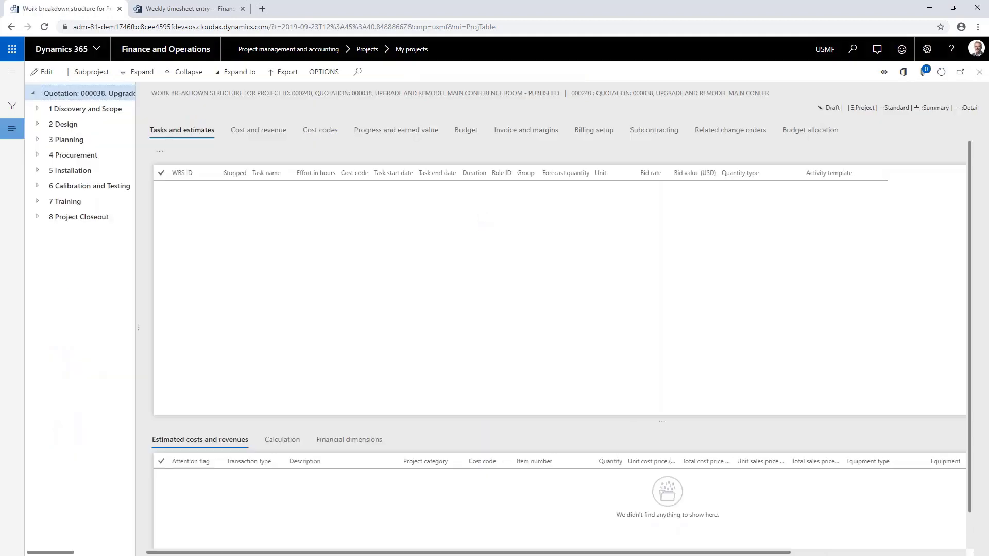
Step: Look through the planning, procurement and installation tasks in the work breakdown structure of project 000240
{"action": "left_click", "coordinate": [788, 254]}
{"action": "scroll", "coordinate": [618, 309], "scroll_direction": "down", "scroll_amount": 2}
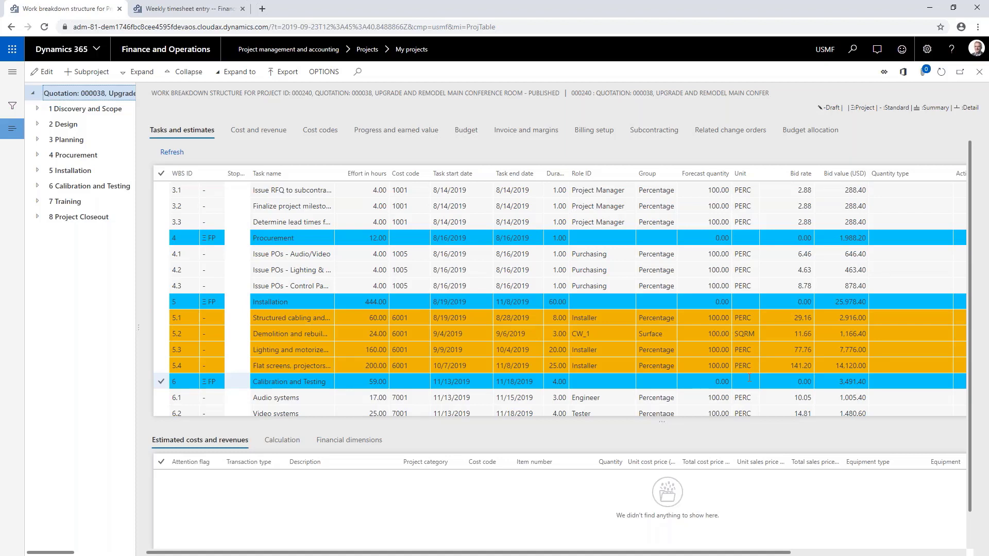
{"action": "key", "text": "Up"}
{"action": "key", "text": "Up"}
{"action": "key", "text": "Up"}
{"action": "key", "text": "Up"}
{"action": "key", "text": "Up"}
{"action": "key", "text": "Up"}
{"action": "key", "text": "Up"}
{"action": "key", "text": "Up"}
{"action": "key", "text": "Up"}
{"action": "key", "text": "Up"}
{"action": "key", "text": "Up"}
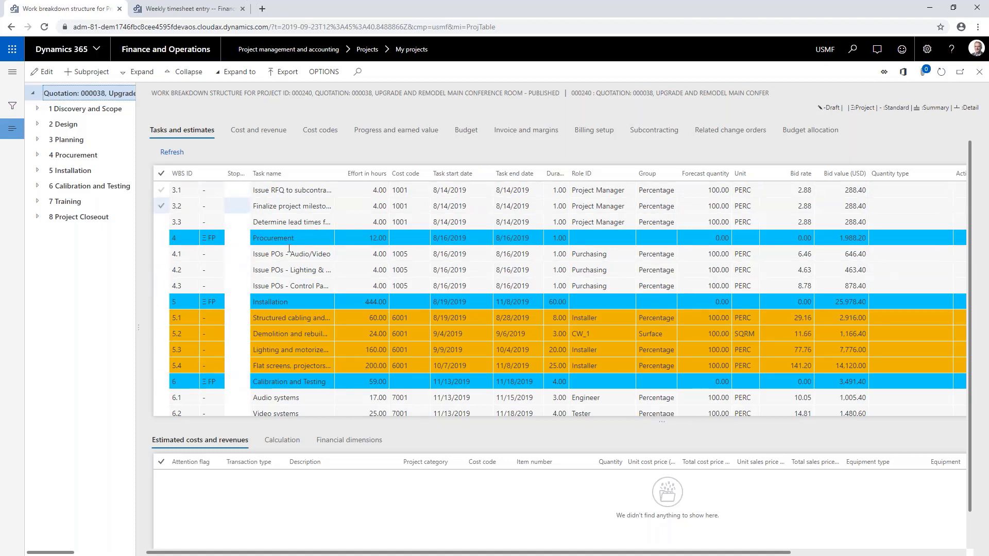
Step: Show the subcontracting details of the 5 Installation phase, including its claimed amount, claimed quantity and internal progress columns
{"action": "left_click", "coordinate": [78, 171]}
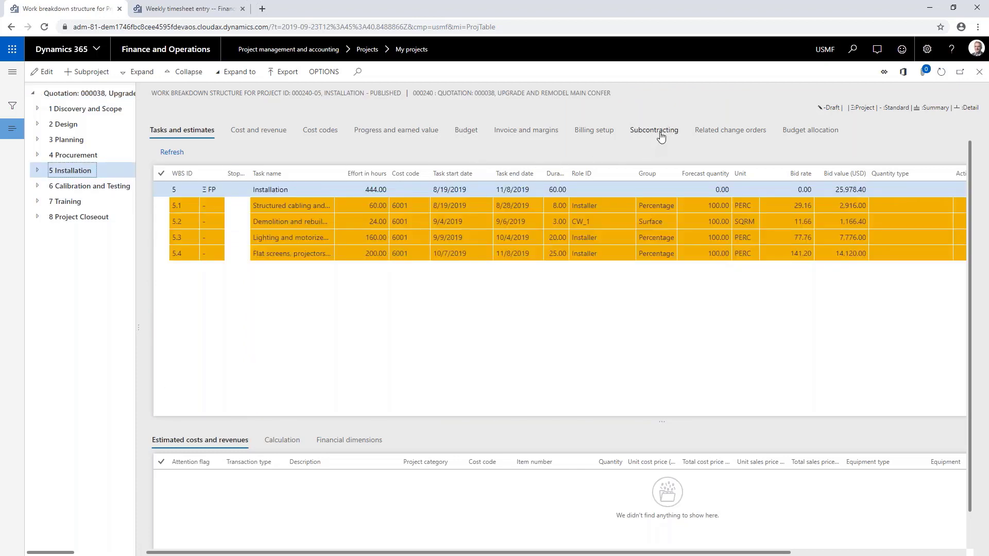
{"action": "left_click", "coordinate": [653, 132]}
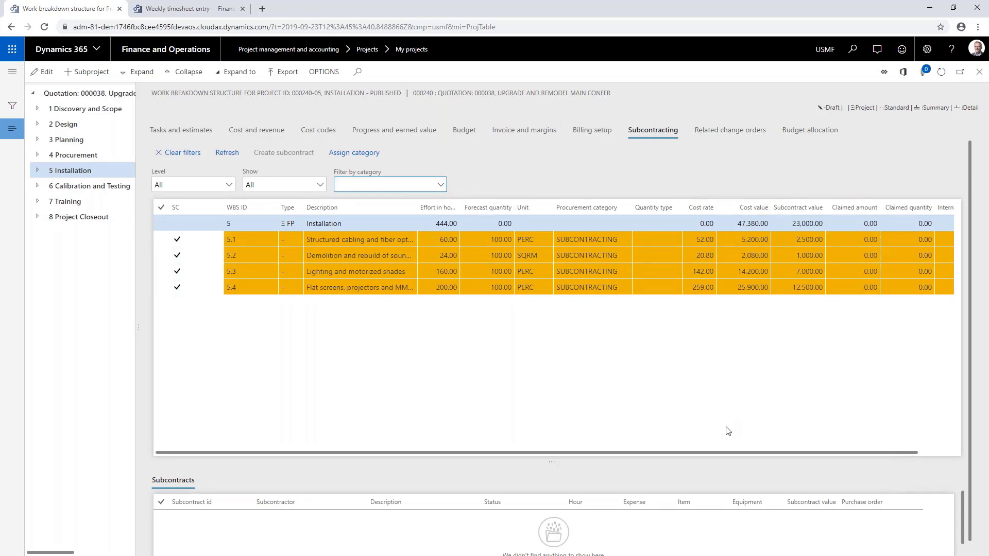
{"action": "left_click", "coordinate": [729, 453]}
{"action": "left_click_drag", "start_coordinate": [728, 452], "coordinate": [776, 453]}
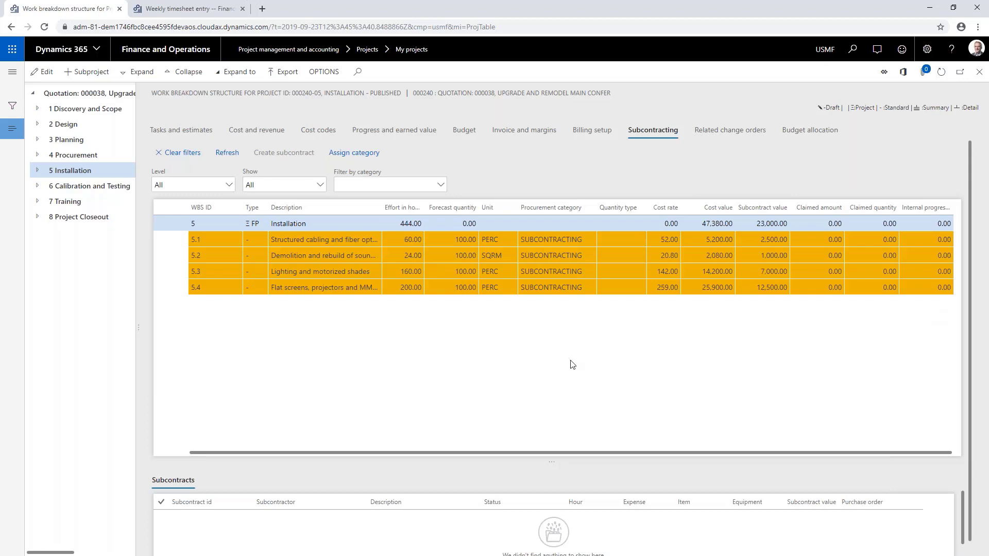
Step: Open the Acme Office Supplies subcontract linked to task 5.1, view its activity hierarchy, and return to the subcontract lines
{"action": "left_click", "coordinate": [452, 240]}
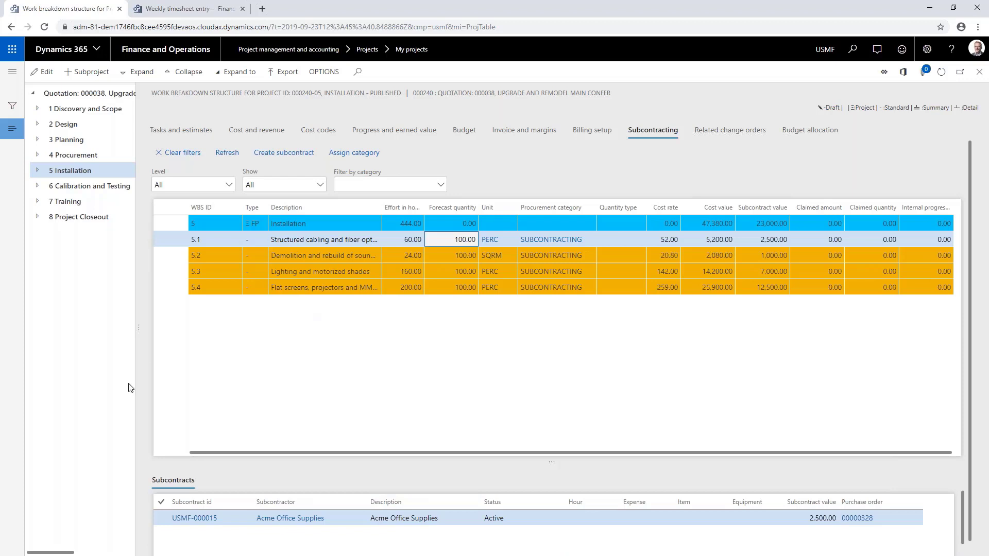
{"action": "left_click", "coordinate": [199, 522]}
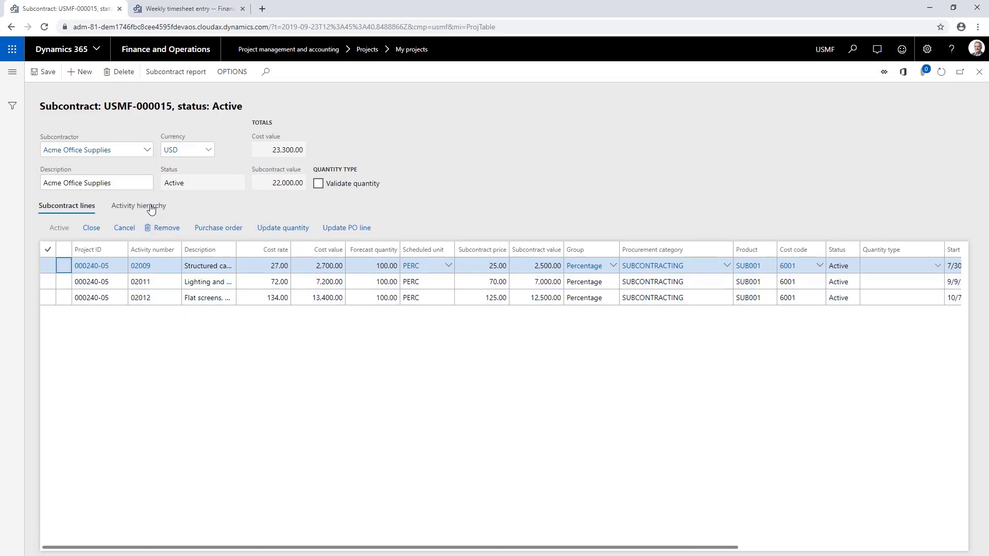
{"action": "left_click", "coordinate": [130, 206]}
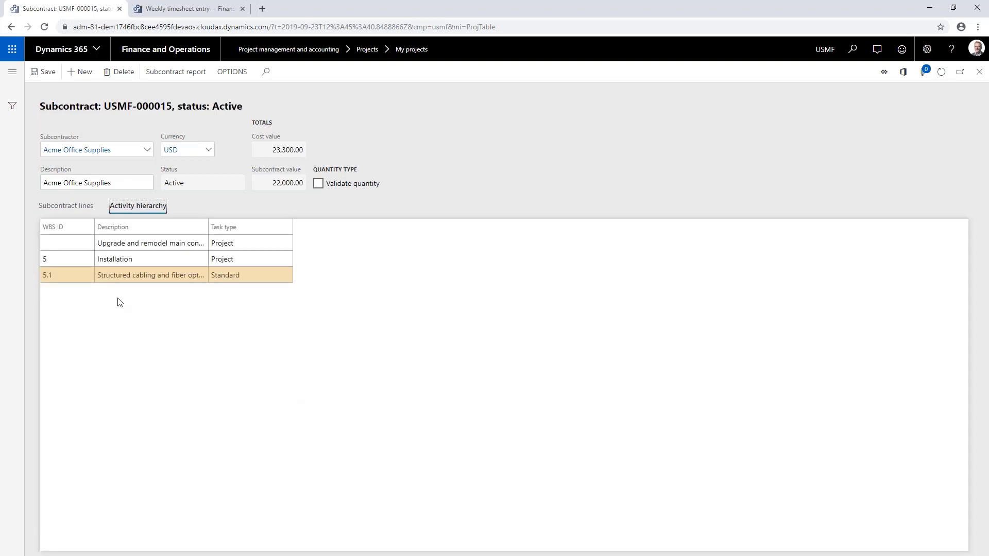
{"action": "left_click", "coordinate": [66, 206]}
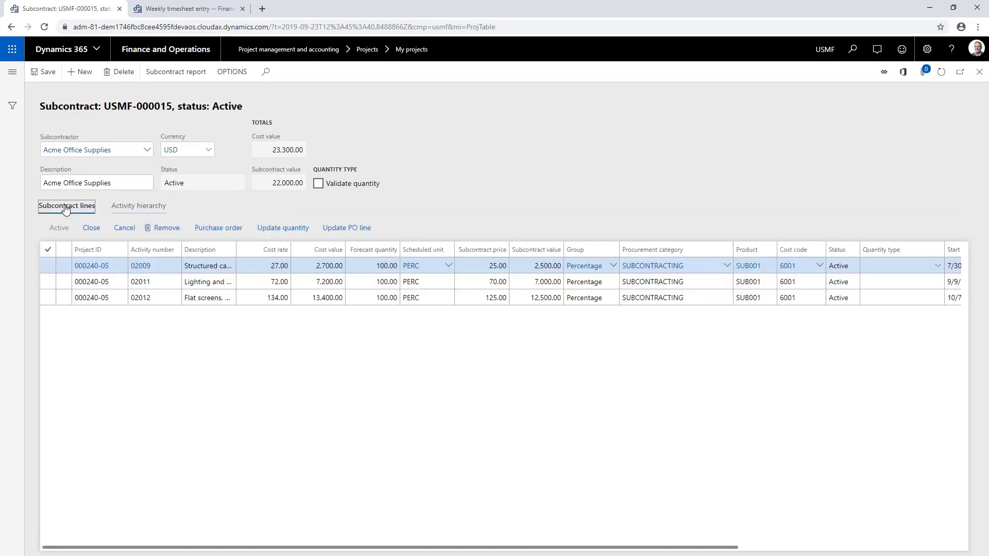
Step: Check the activity hierarchy for the Lighting and motorized shades line and go back to the subcontract lines
{"action": "left_click", "coordinate": [156, 282]}
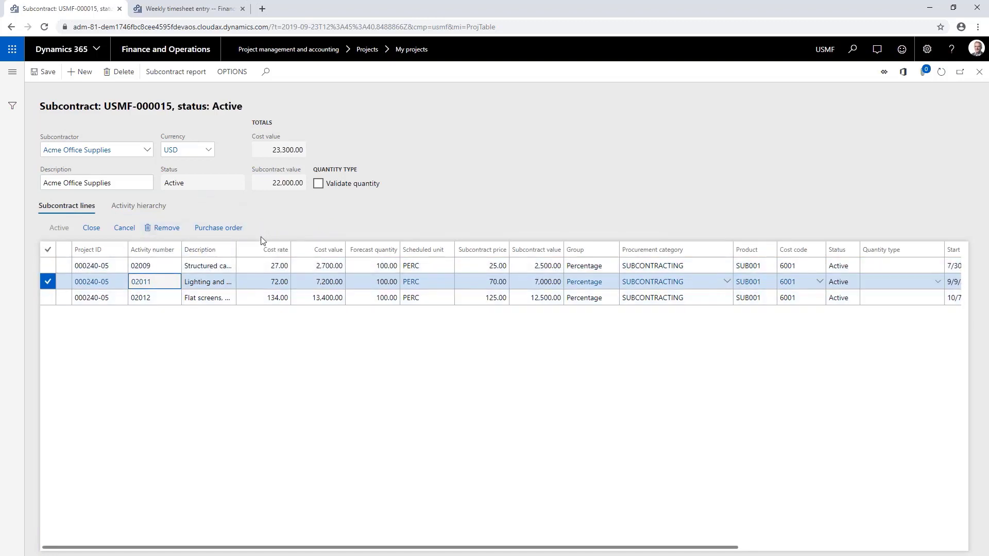
{"action": "left_click", "coordinate": [138, 207]}
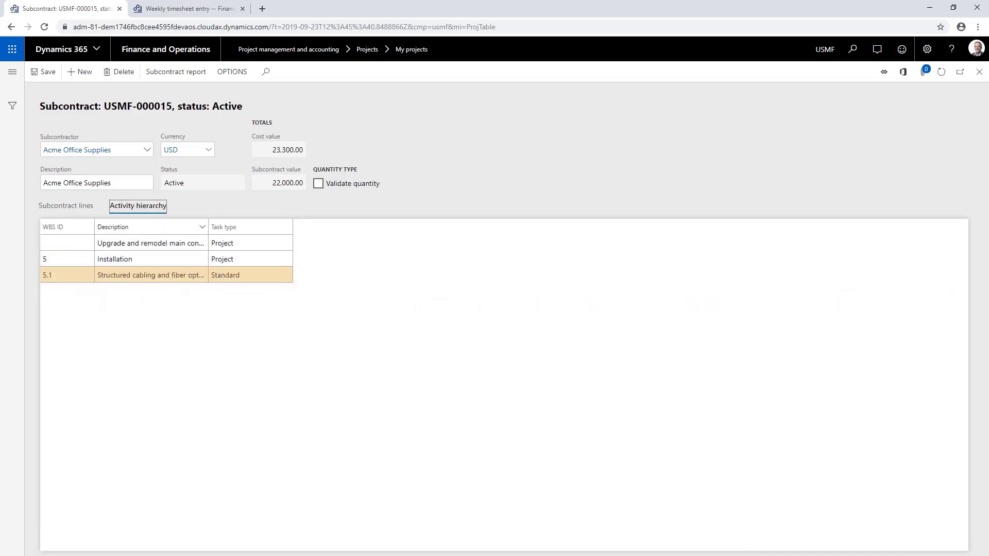
{"action": "left_click", "coordinate": [80, 207]}
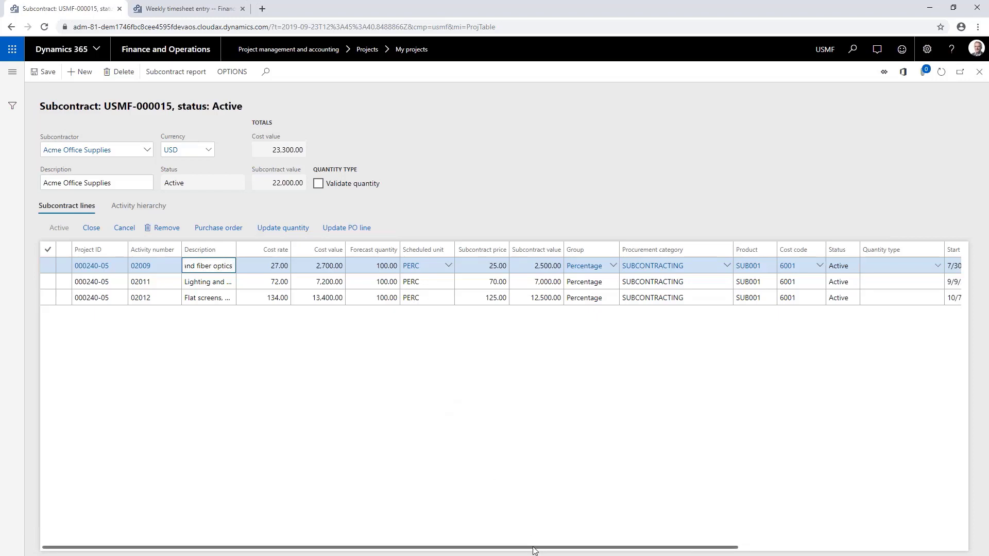
Step: Examine the start and end dates and the changed flags of the Acme Office Supplies subcontract lines
{"action": "left_click_drag", "start_coordinate": [534, 550], "coordinate": [481, 540]}
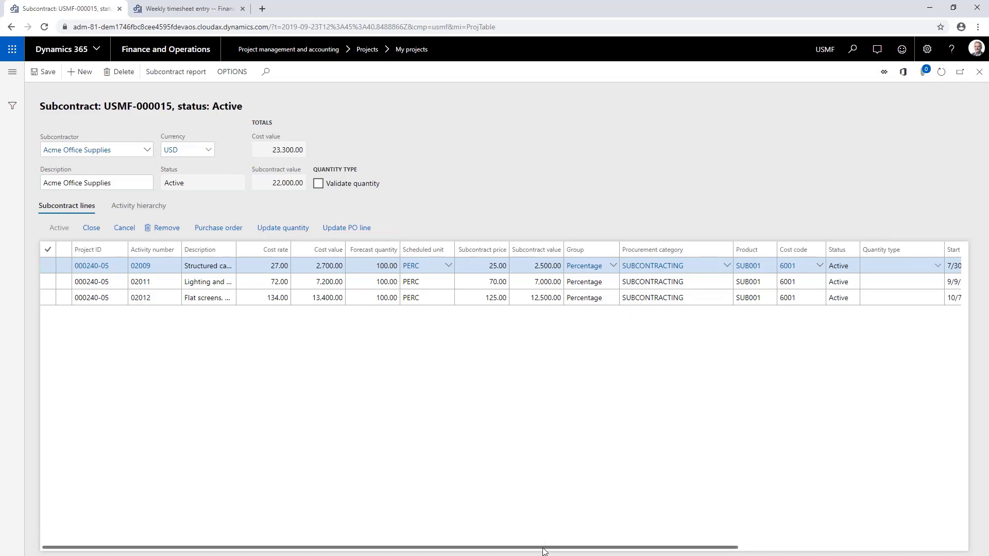
{"action": "left_click_drag", "start_coordinate": [547, 547], "coordinate": [696, 549]}
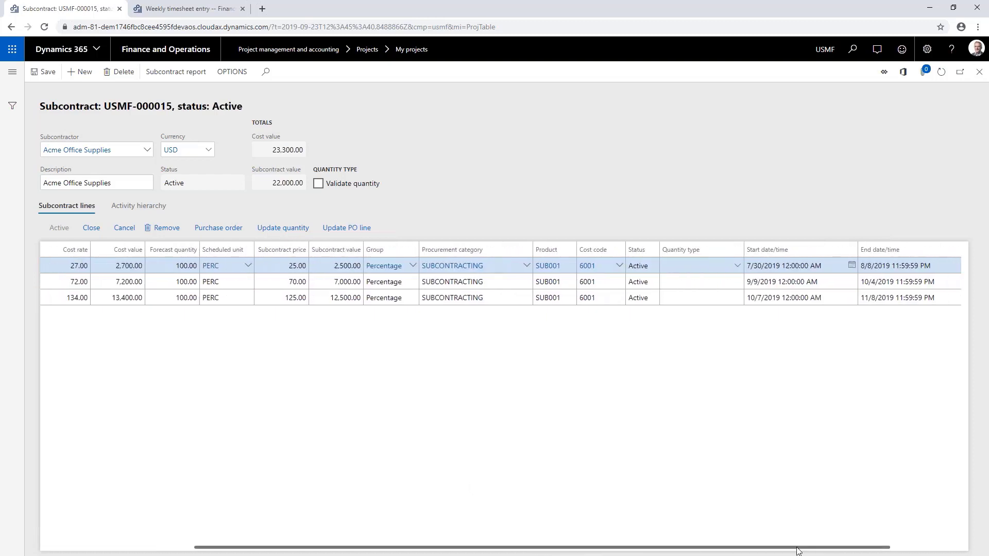
{"action": "left_click_drag", "start_coordinate": [797, 550], "coordinate": [969, 356]}
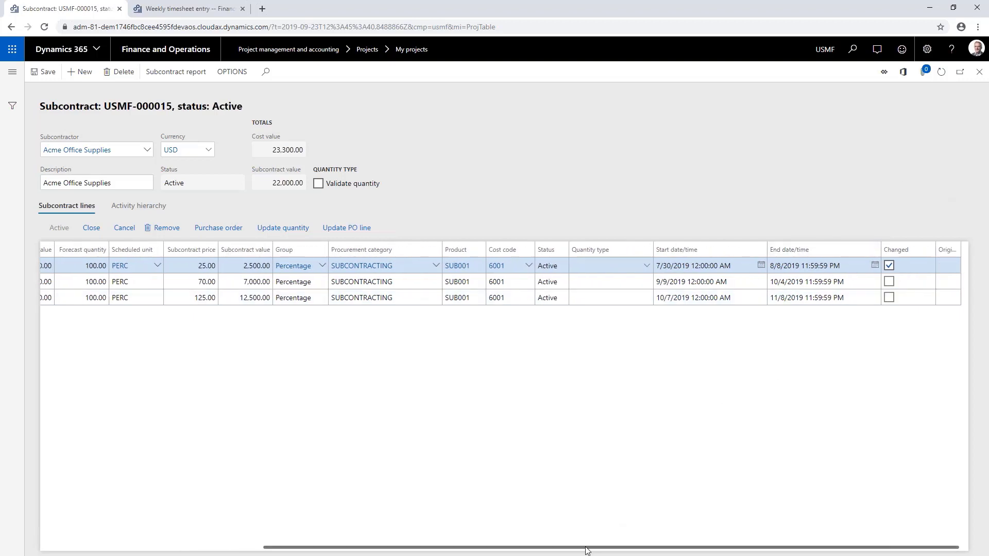
Step: Leave the subcontract and the work breakdown structure, and open the visual task planning for project 000240
{"action": "left_click_drag", "start_coordinate": [586, 550], "coordinate": [324, 536]}
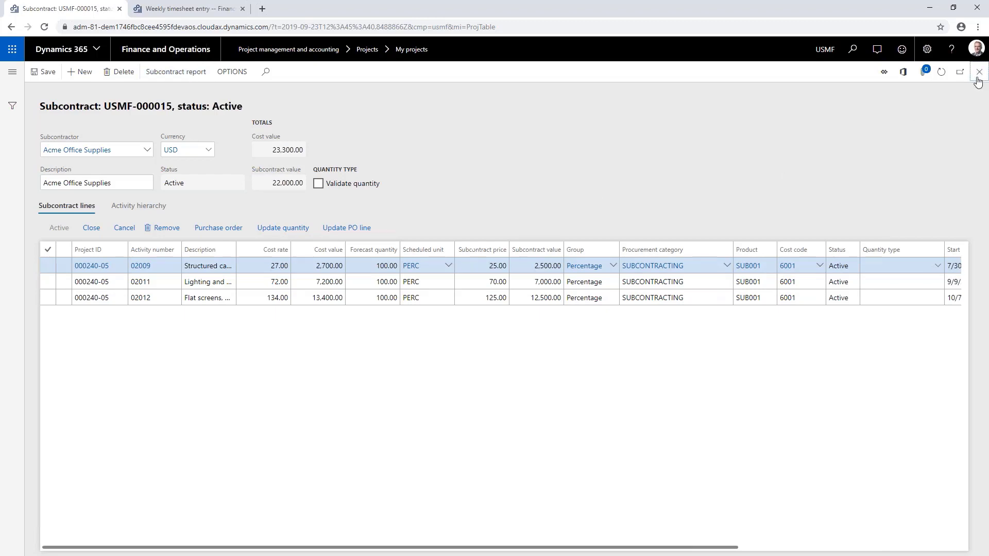
{"action": "key", "text": "Escape"}
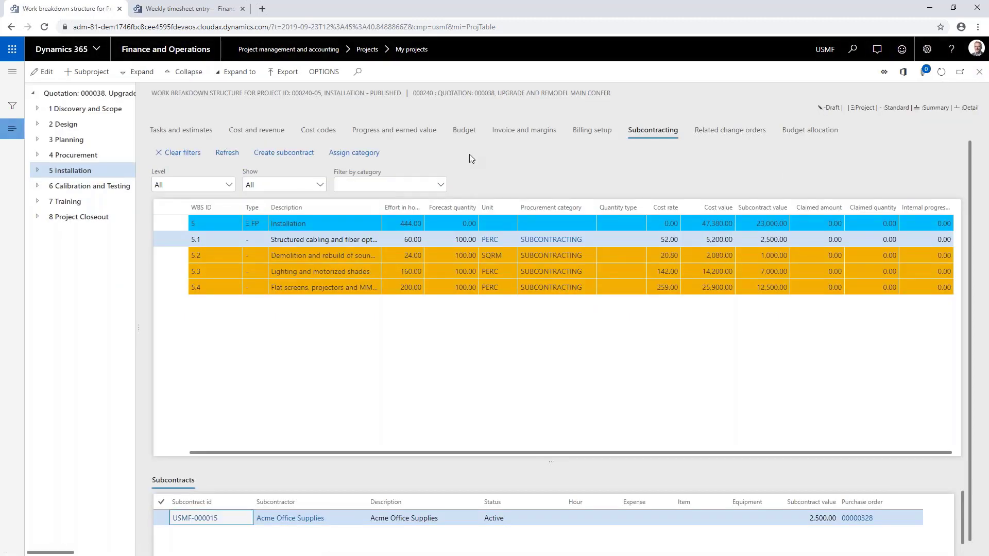
{"action": "left_click", "coordinate": [979, 72]}
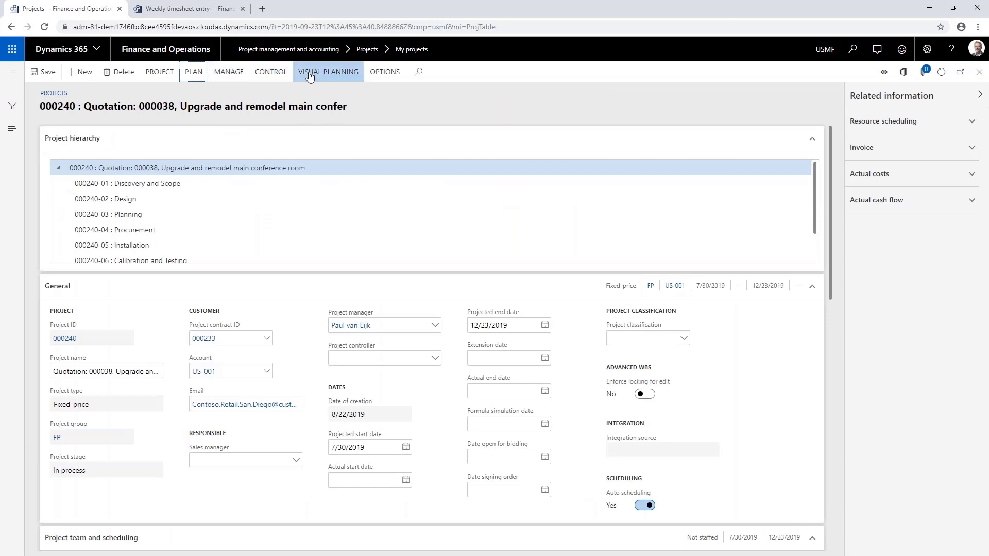
{"action": "left_click", "coordinate": [328, 71]}
{"action": "left_click", "coordinate": [50, 105]}
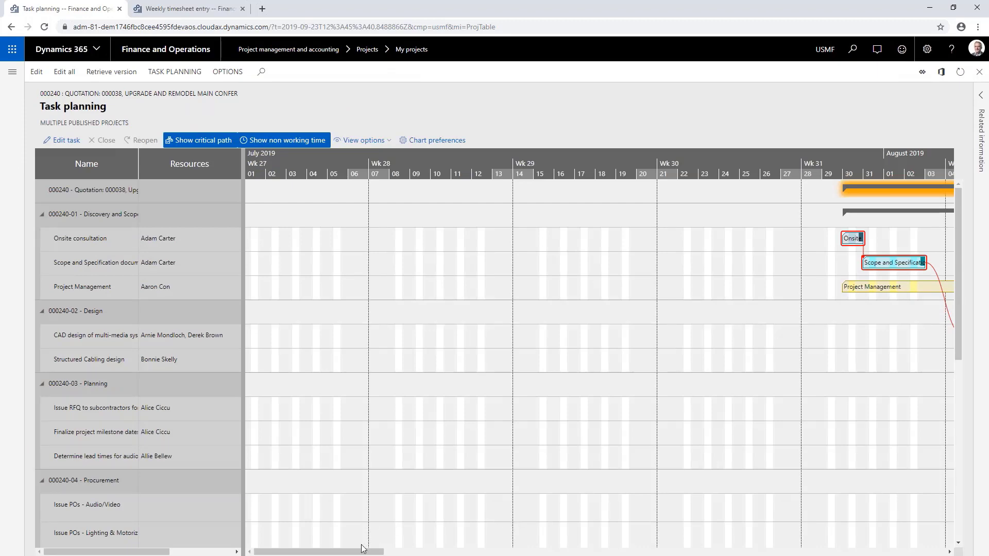
Step: Examine the critical path on the task planning chart from the Design tasks through the subcontracted Installation tasks
{"action": "left_click_drag", "start_coordinate": [363, 551], "coordinate": [470, 552]}
{"action": "scroll", "coordinate": [774, 347], "scroll_direction": "down", "scroll_amount": 6}
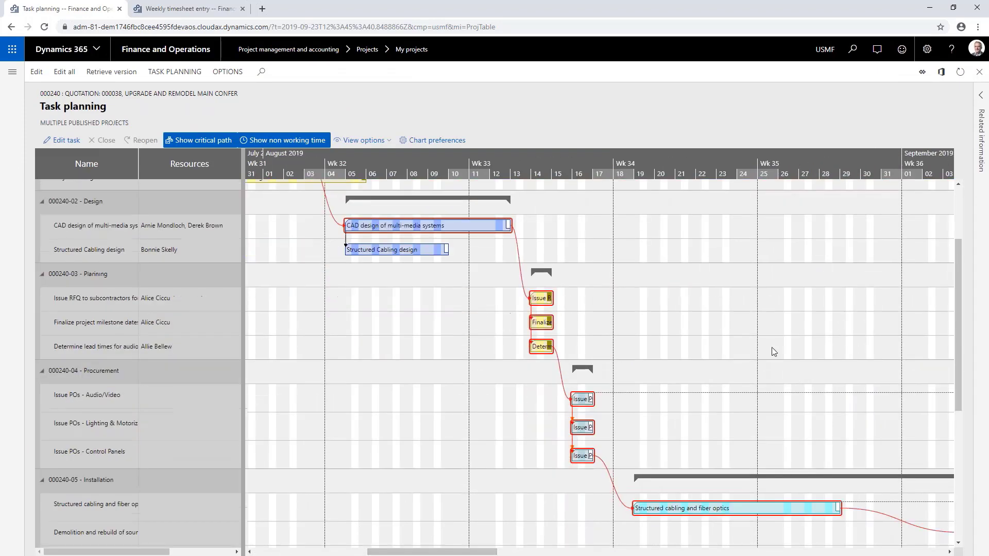
{"action": "left_click_drag", "start_coordinate": [417, 553], "coordinate": [479, 381]}
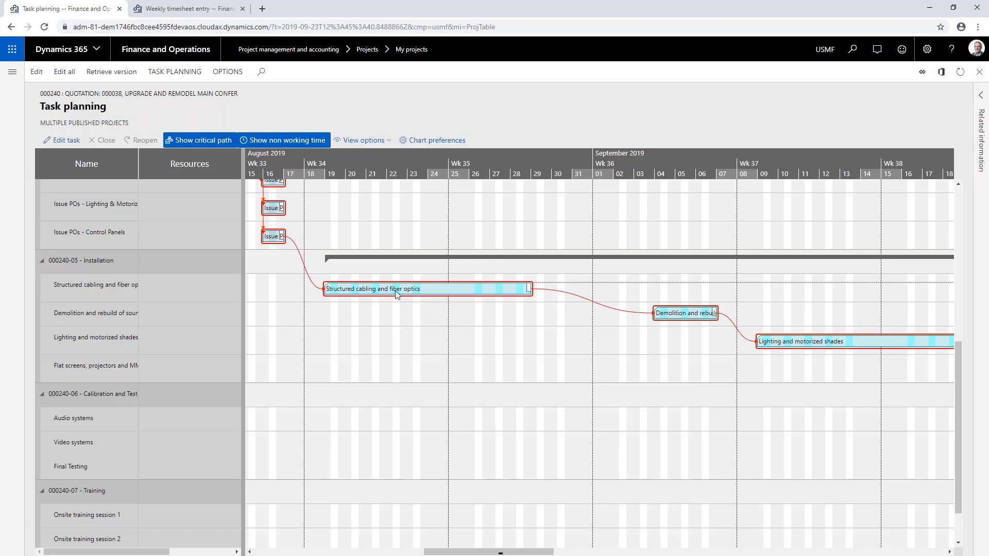
{"action": "mouse_move", "coordinate": [397, 293]}
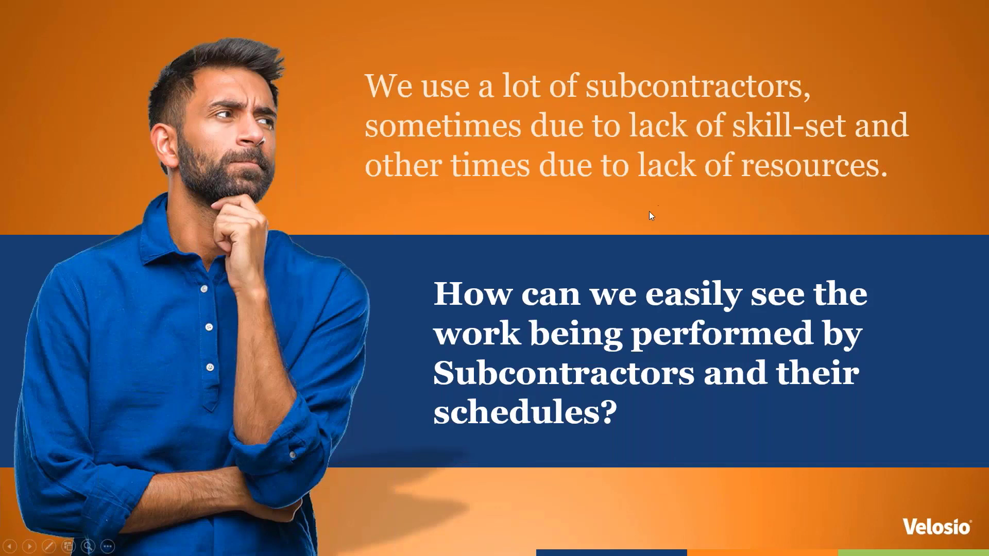
{"action": "left_click", "coordinate": [649, 211]}
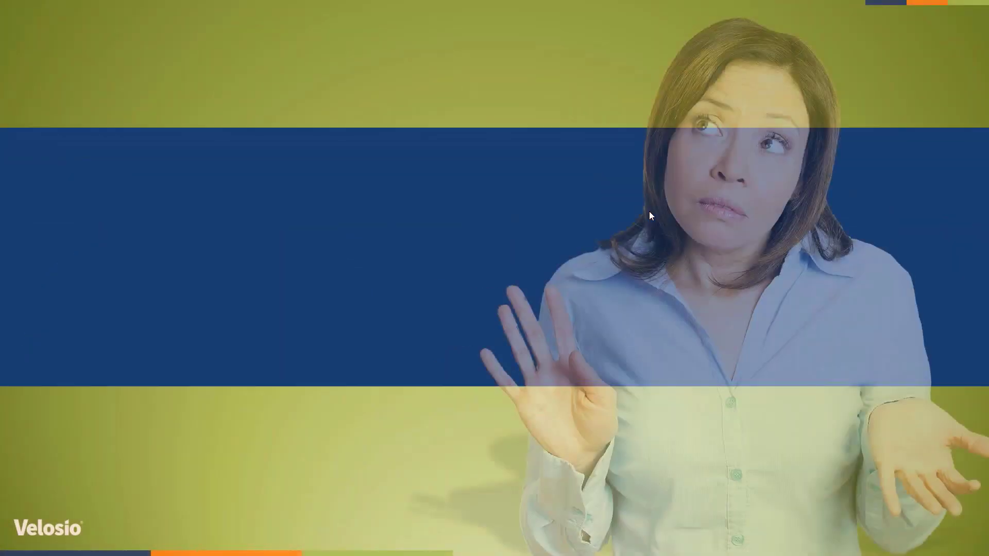
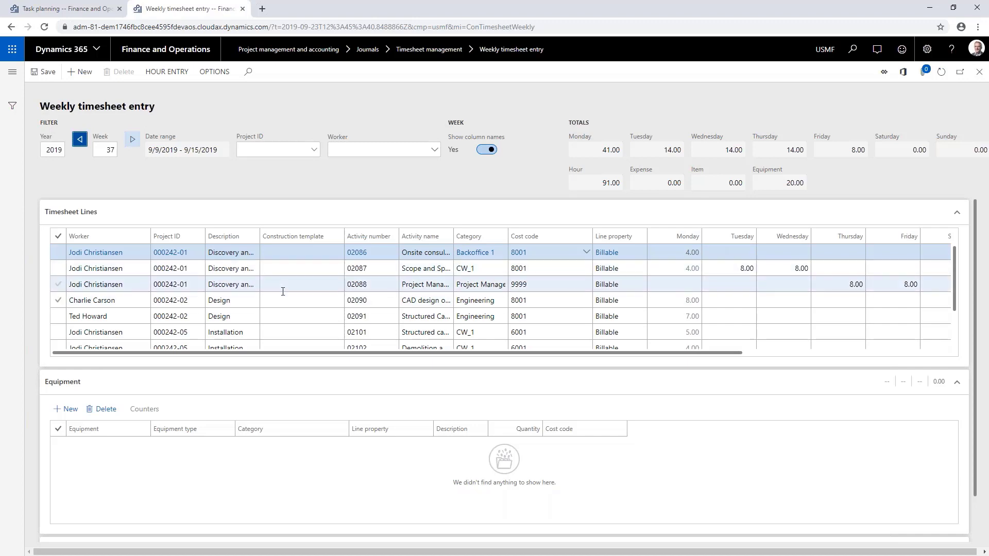
Step: Check the object counters of truck T0001 on the Project Management timesheet line for project 000242-01, and return to the weekly timesheet
{"action": "left_click", "coordinate": [187, 279]}
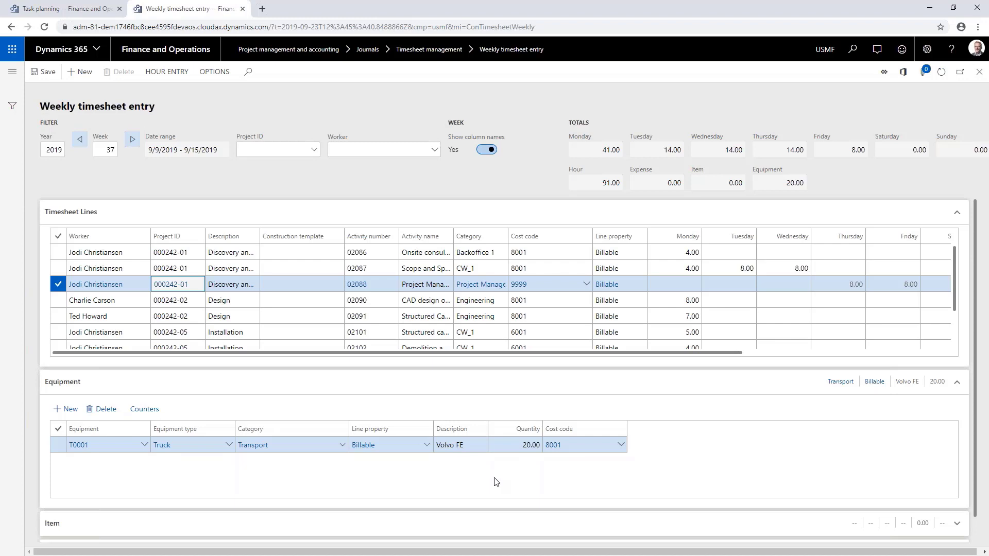
{"action": "left_click", "coordinate": [144, 411]}
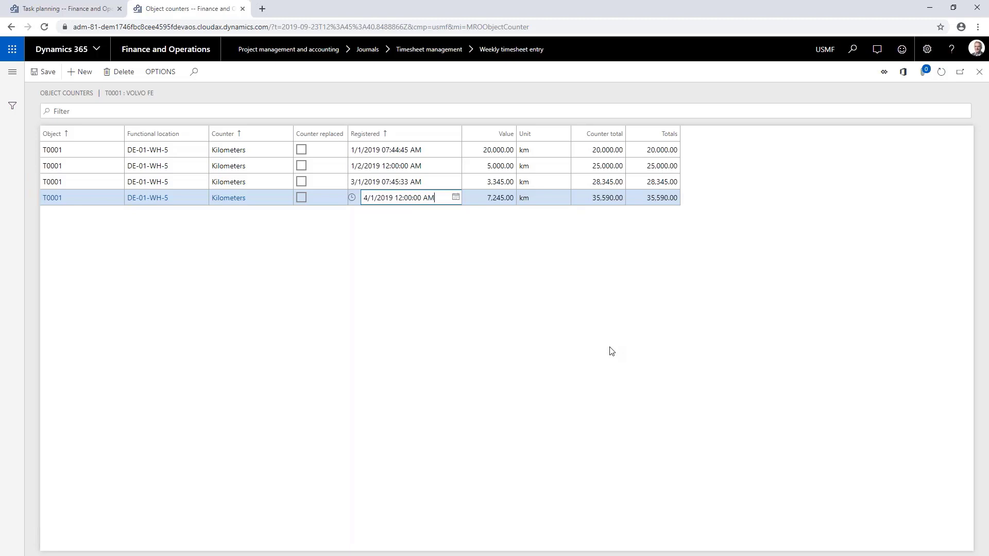
{"action": "left_click", "coordinate": [977, 74]}
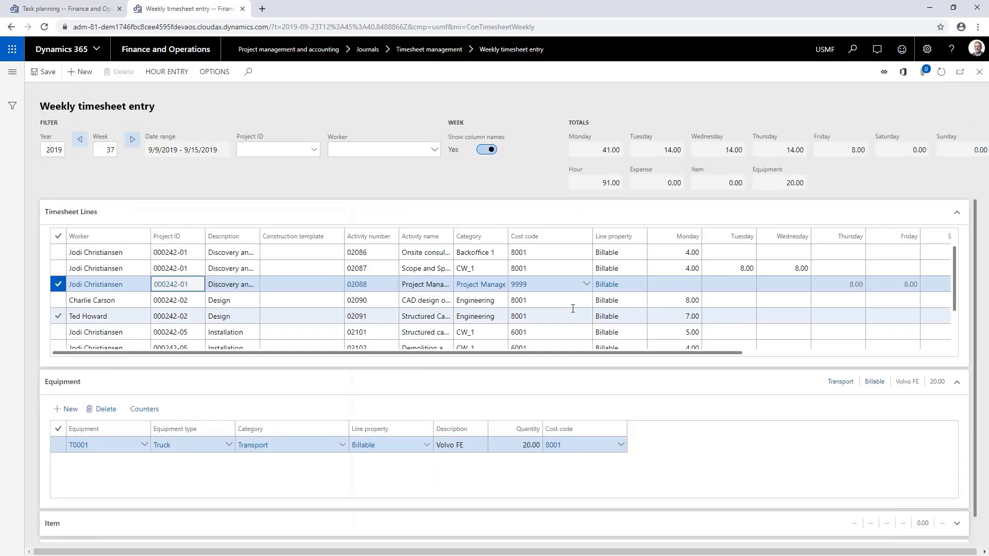
{"action": "mouse_move", "coordinate": [572, 308]}
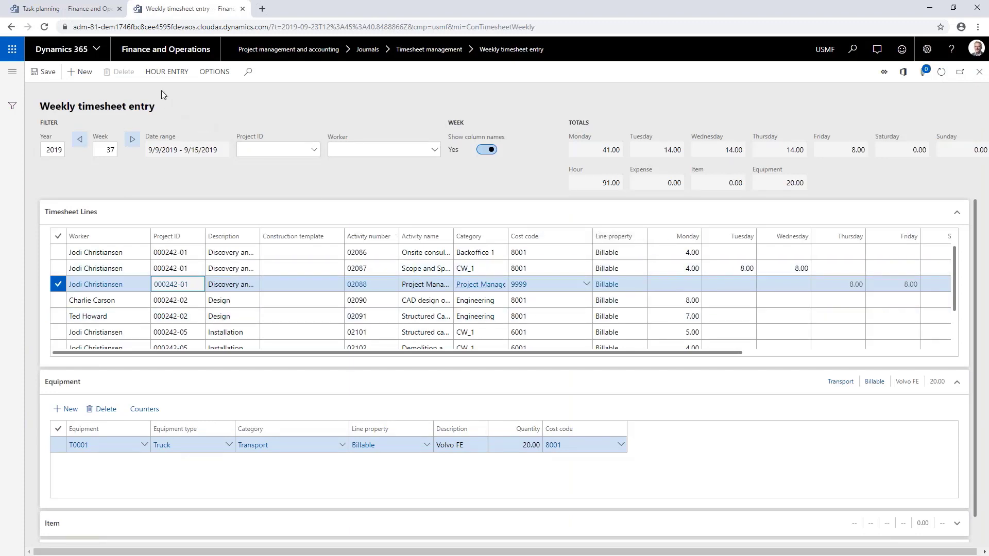
Step: Switch the weekly timesheet to the daily notes view and bring up its Health and safety section
{"action": "left_click", "coordinate": [168, 75]}
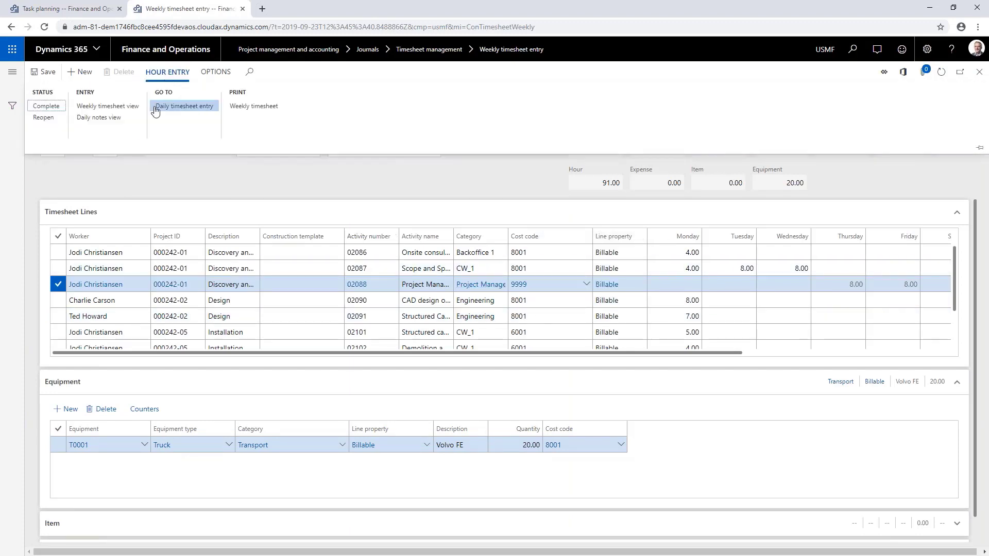
{"action": "left_click", "coordinate": [84, 119]}
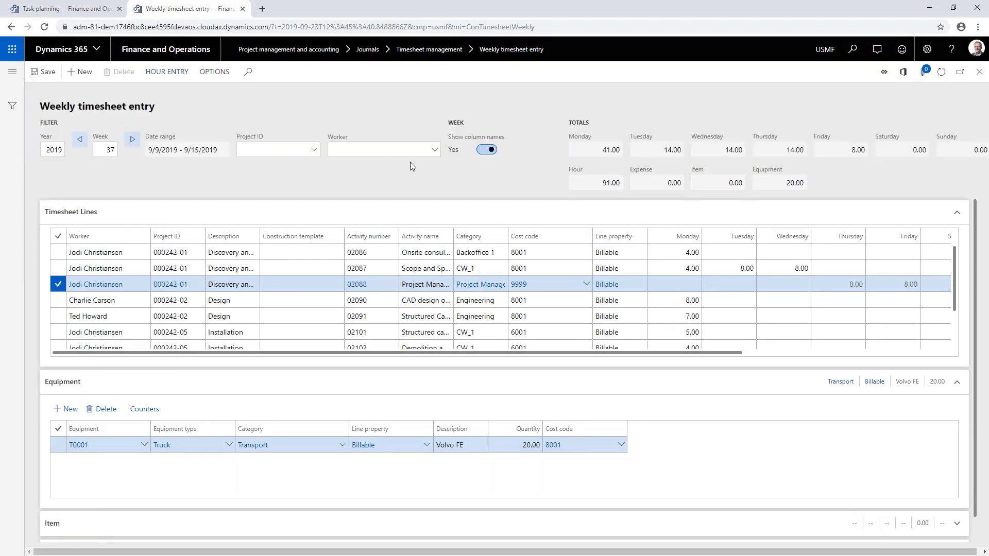
{"action": "scroll", "coordinate": [902, 333], "scroll_direction": "down", "scroll_amount": 2}
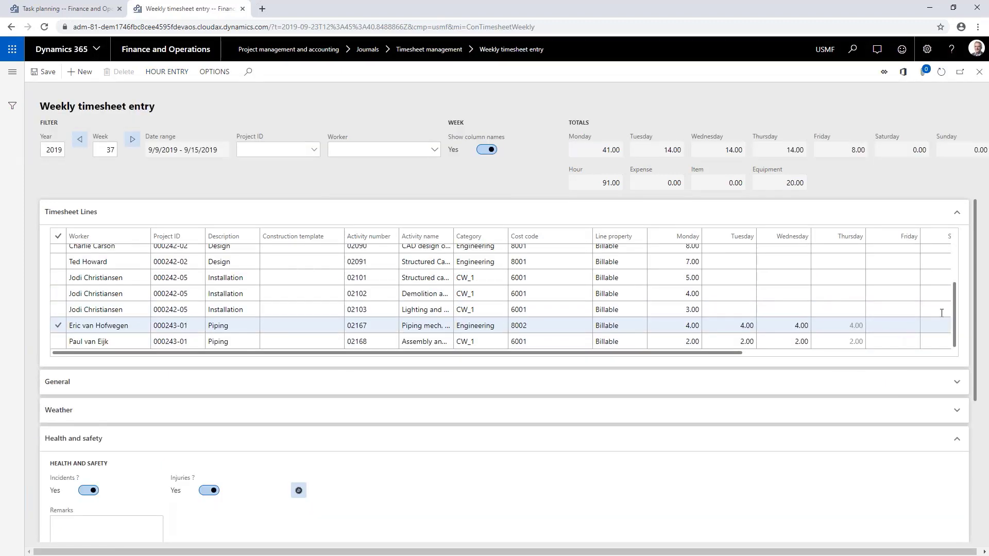
{"action": "left_click_drag", "start_coordinate": [972, 287], "coordinate": [955, 370]}
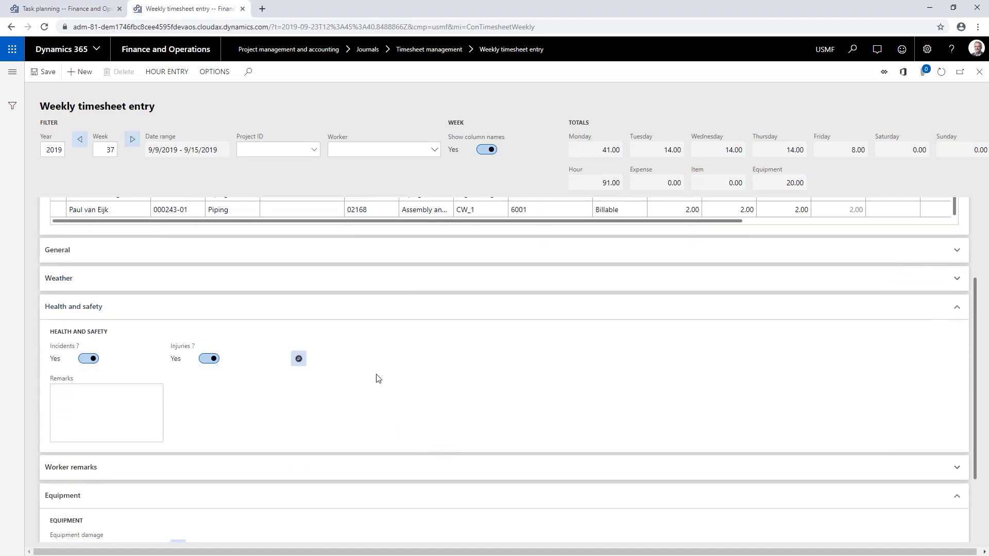
Step: View the injury or illness incident form linked to the Health and safety section, and leave it without entering a case
{"action": "left_click", "coordinate": [299, 360]}
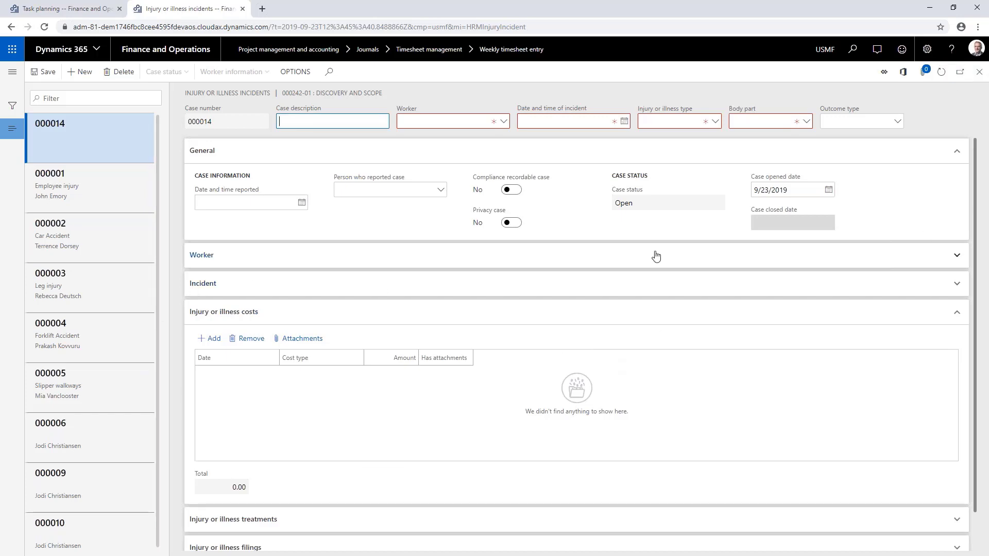
{"action": "key", "text": "Escape"}
{"action": "left_click", "coordinate": [569, 291]}
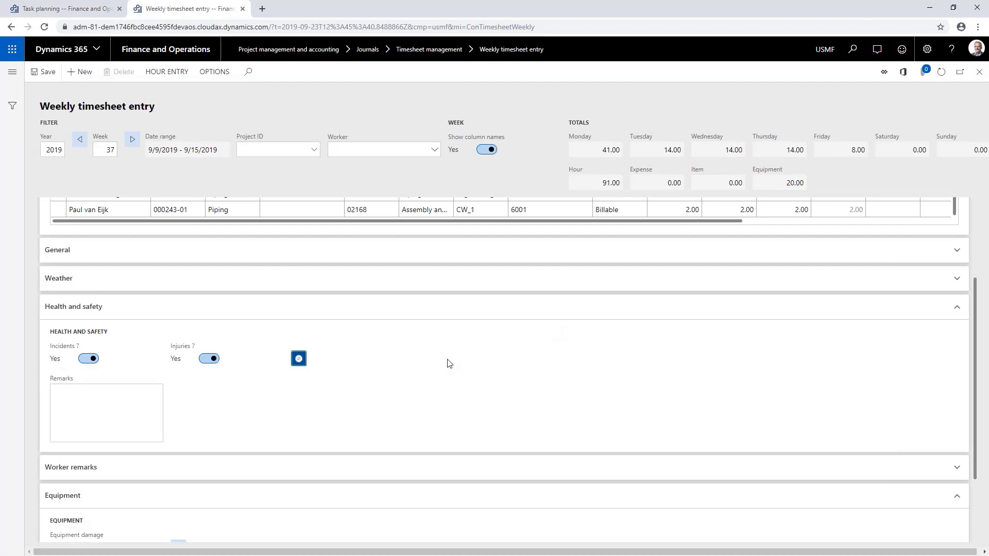
Step: View the Create request form for the timesheet's equipment damage, and cancel it
{"action": "scroll", "coordinate": [494, 358], "scroll_direction": "down", "scroll_amount": 2}
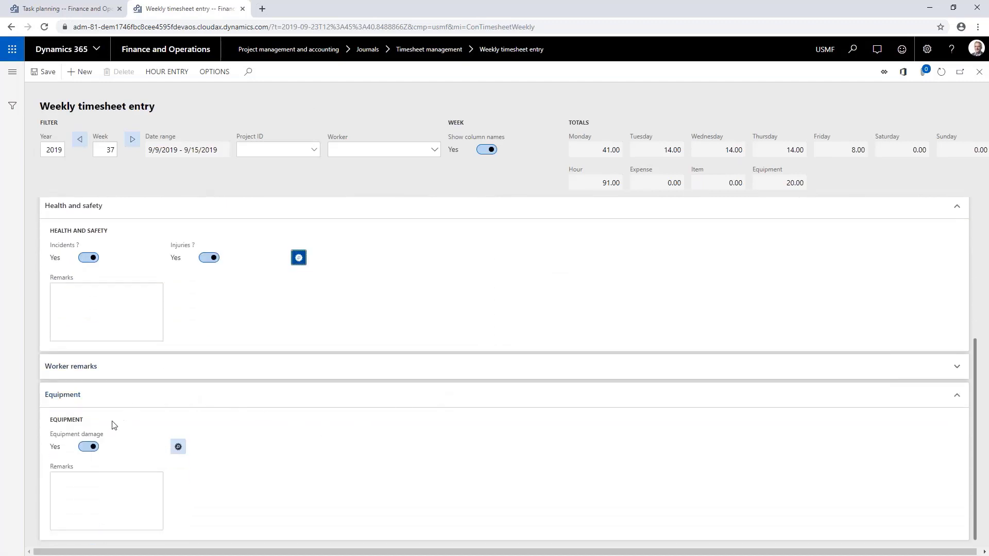
{"action": "left_click", "coordinate": [179, 446]}
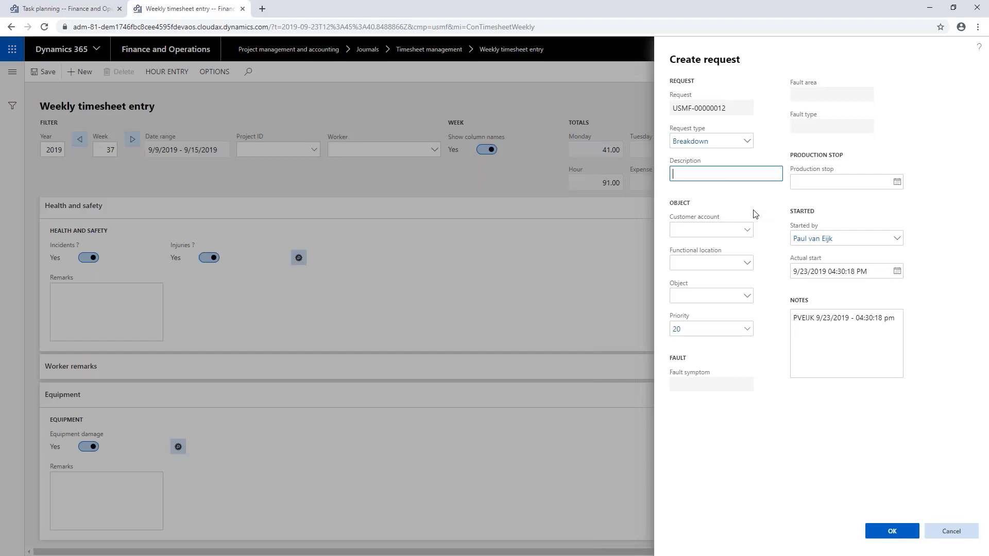
{"action": "left_click", "coordinate": [946, 531]}
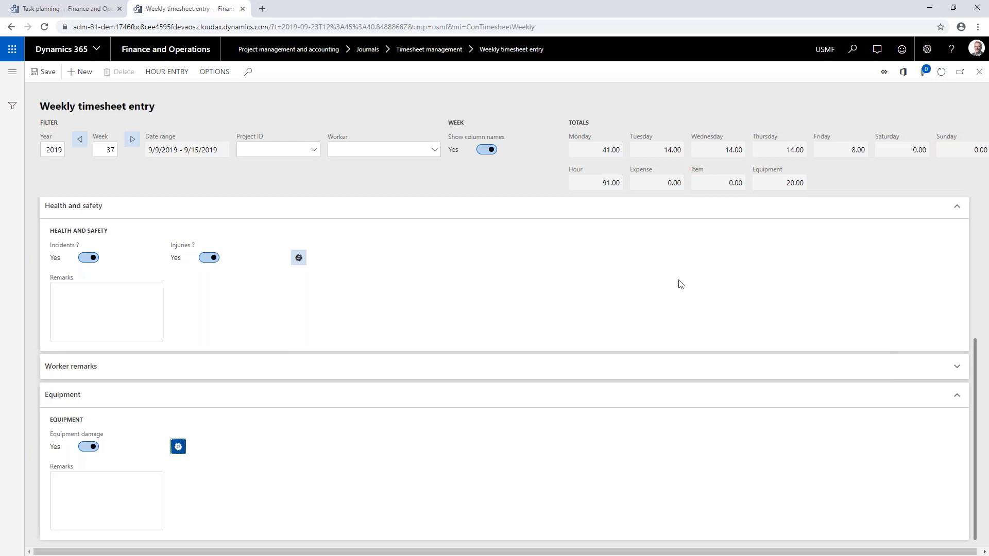
Step: Reopen Weekly timesheet entry from the favorites, go back to week 37 of 2019, and collapse the Equipment section
{"action": "left_click", "coordinate": [960, 72]}
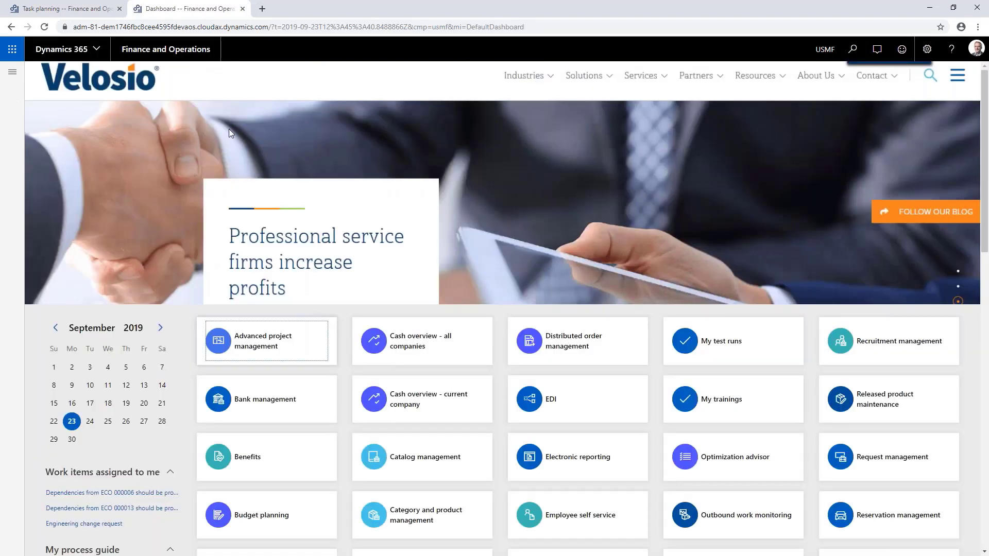
{"action": "left_click", "coordinate": [12, 71]}
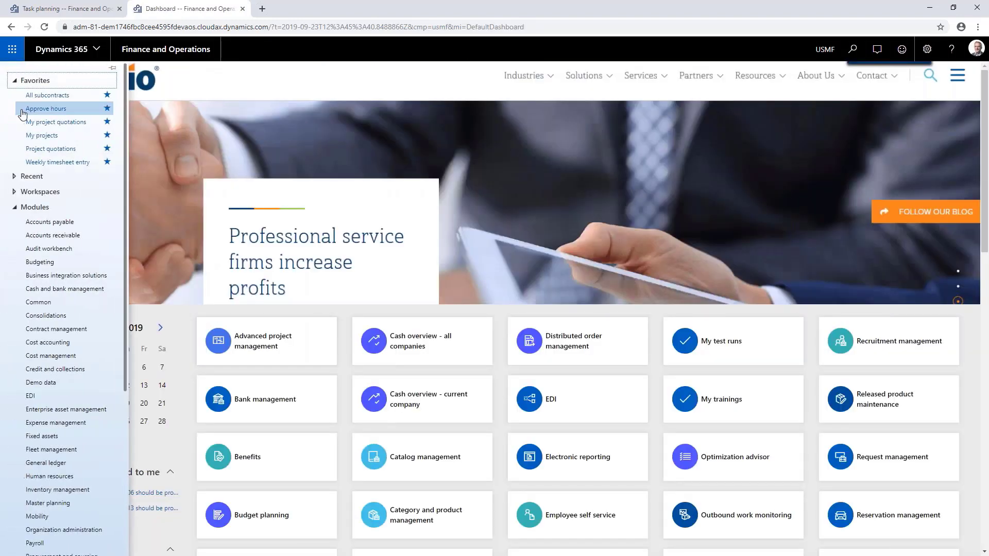
{"action": "left_click", "coordinate": [46, 160]}
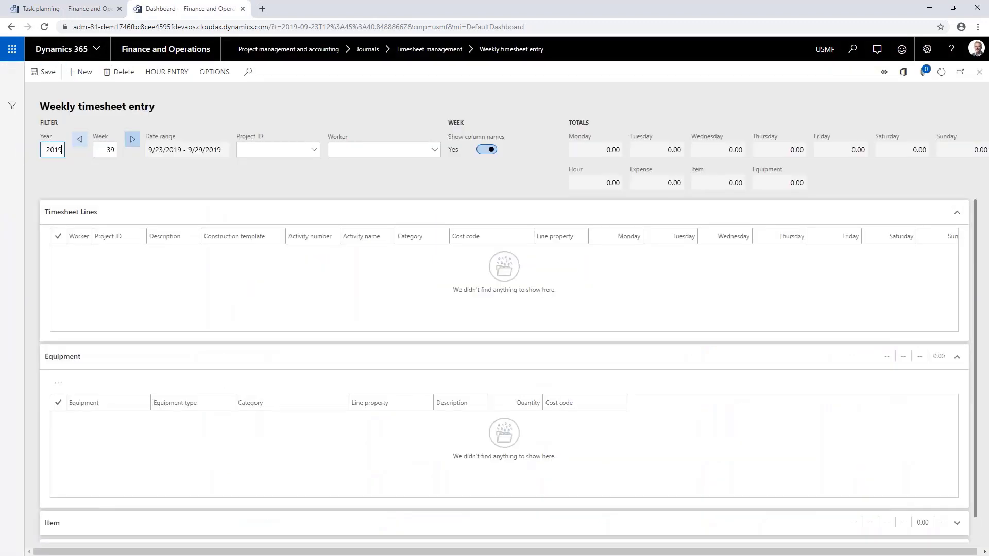
{"action": "left_click", "coordinate": [80, 139]}
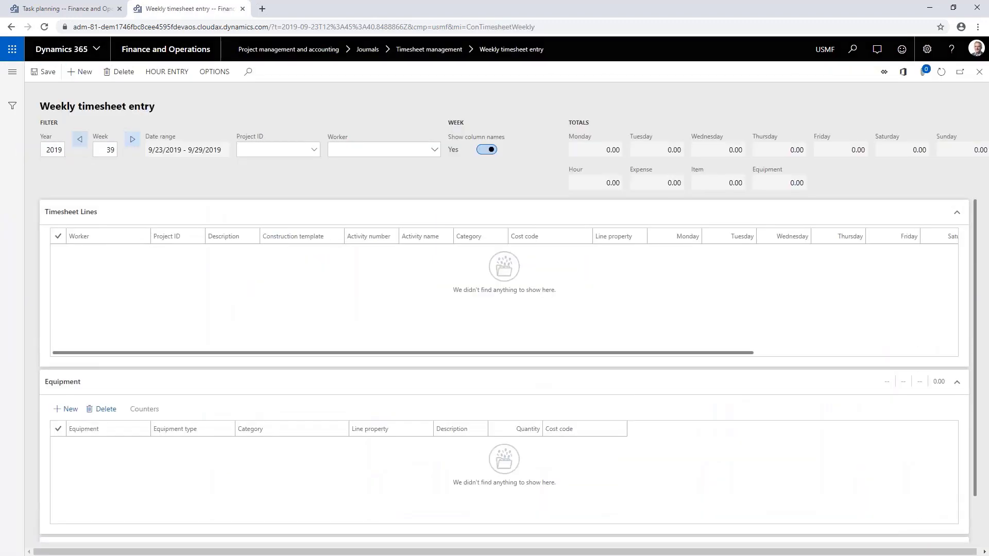
{"action": "left_click", "coordinate": [80, 139]}
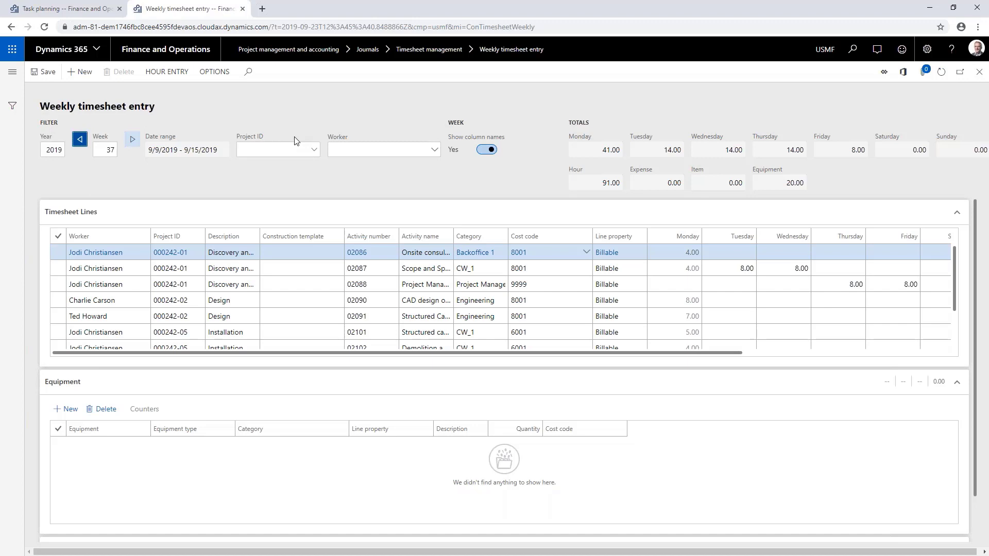
{"action": "left_click", "coordinate": [959, 383]}
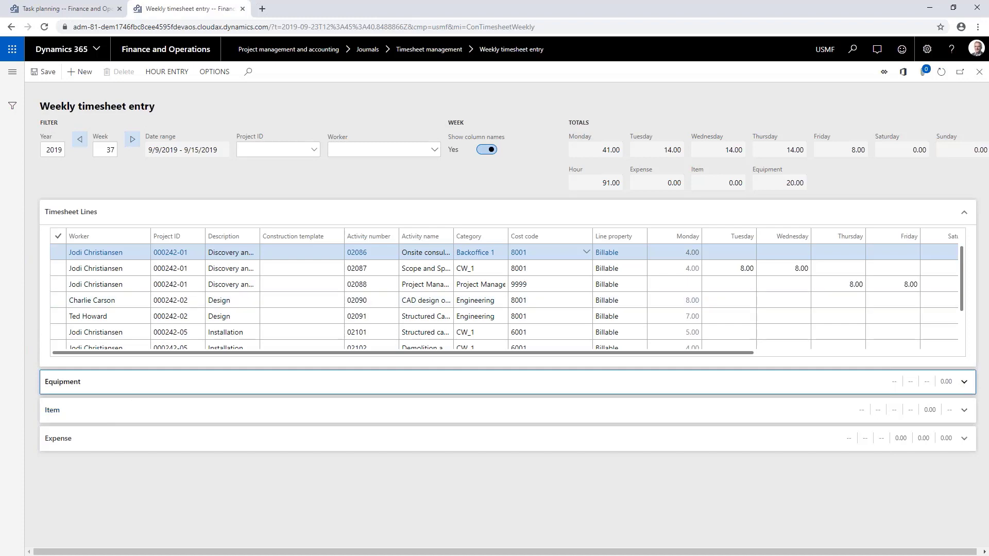
{"action": "key", "text": "F5"}
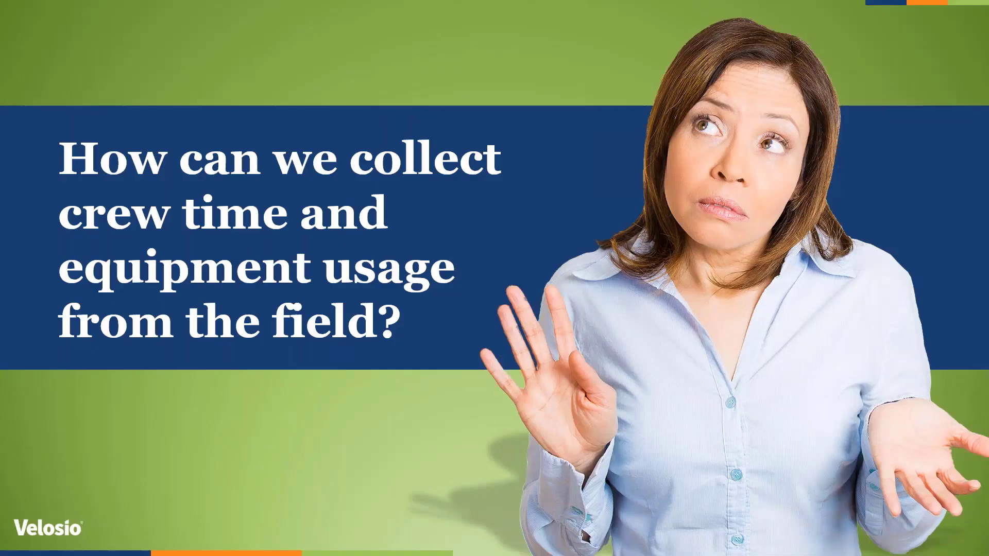
{"action": "left_click", "coordinate": [653, 328]}
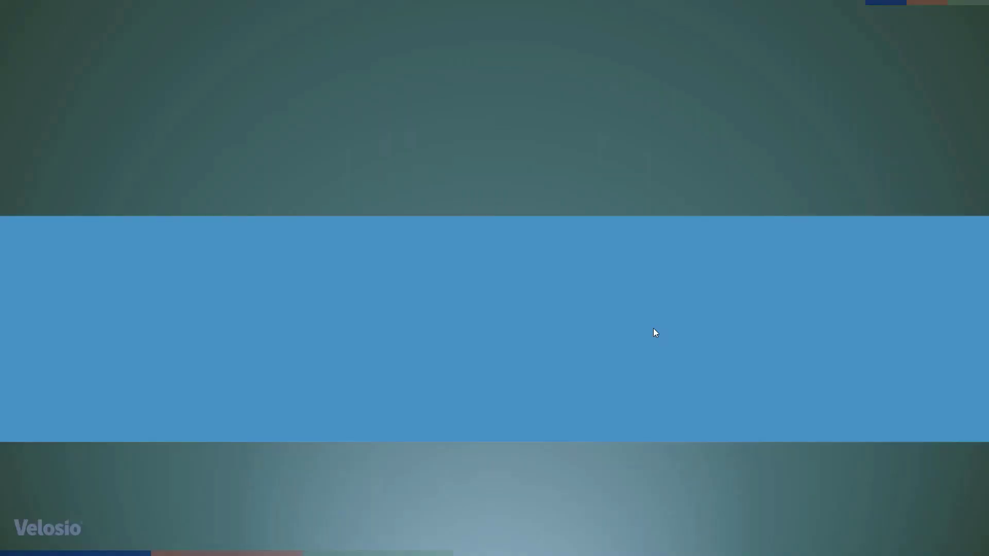
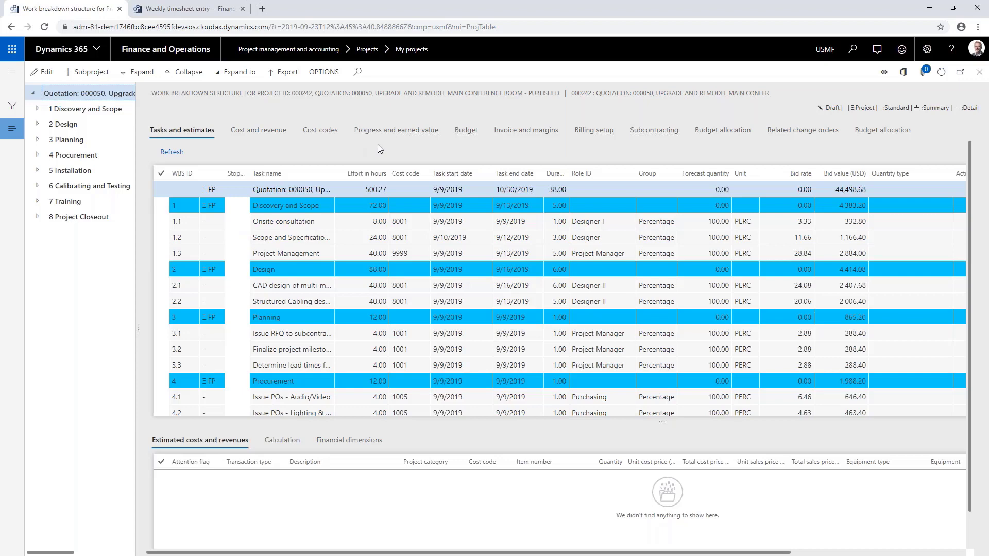
Step: Review the actual costs against cost values in project 000242's cost and revenue view, and check its progress and earned value
{"action": "left_click", "coordinate": [265, 133]}
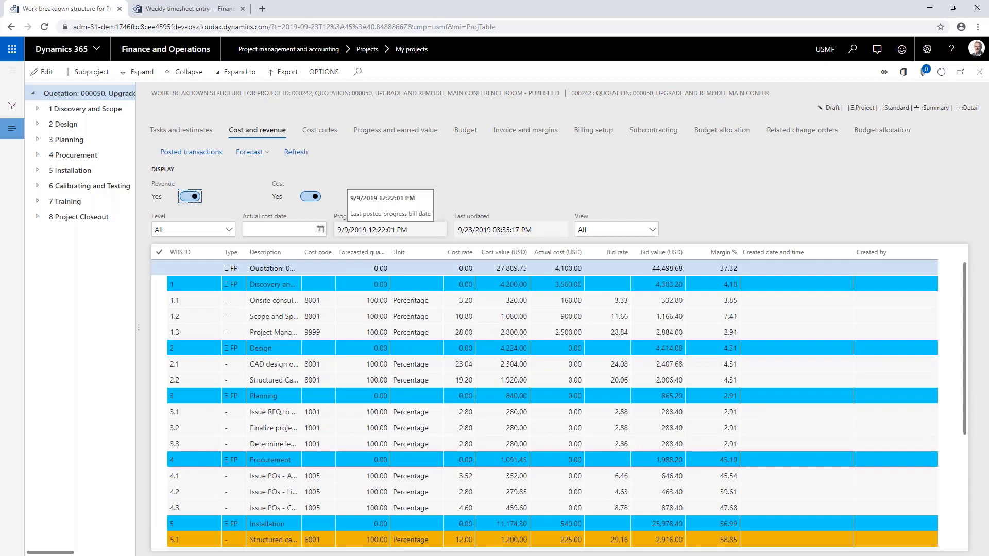
{"action": "left_click", "coordinate": [553, 380]}
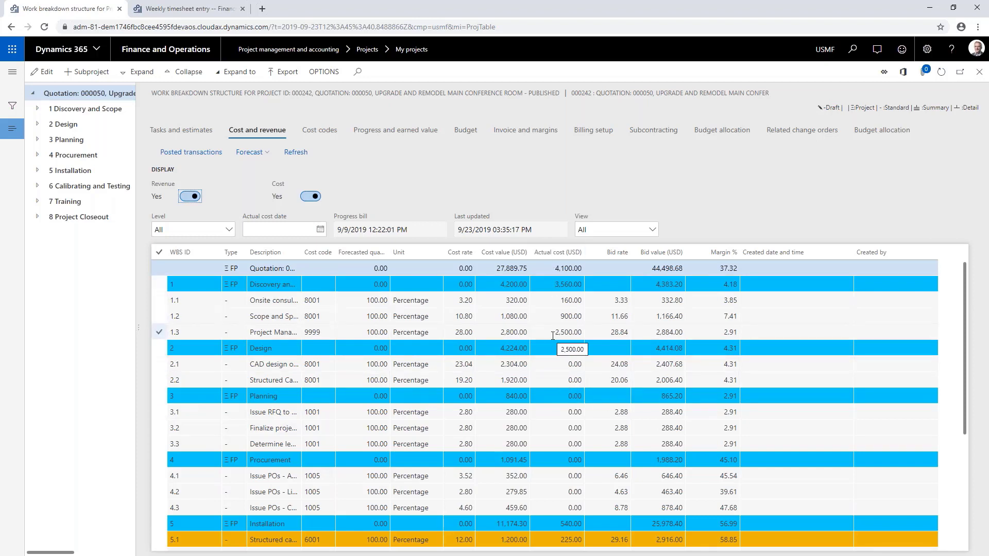
{"action": "left_click", "coordinate": [410, 133]}
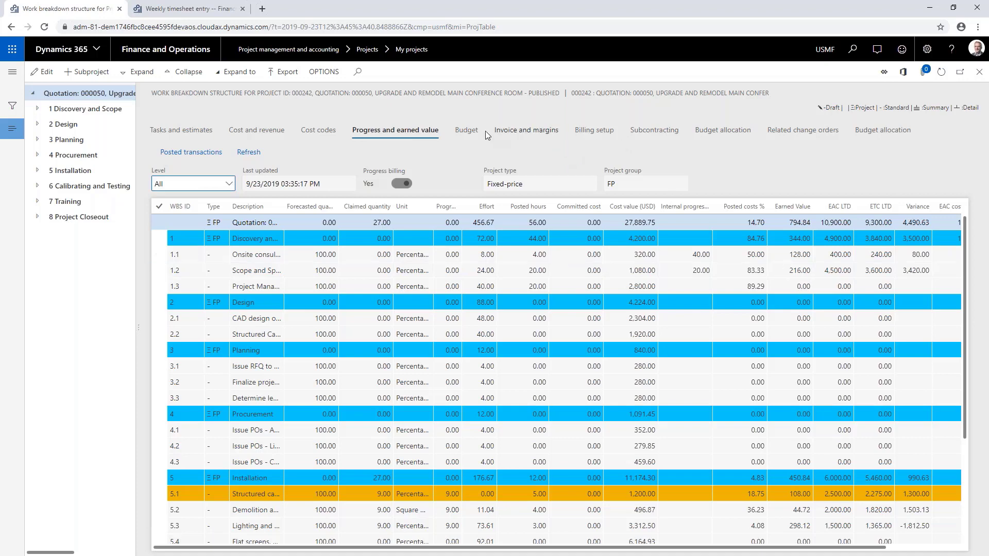
Step: Review the budget of project 000242, focusing on the cost control and current cost values of the Installation tasks
{"action": "left_click", "coordinate": [466, 130]}
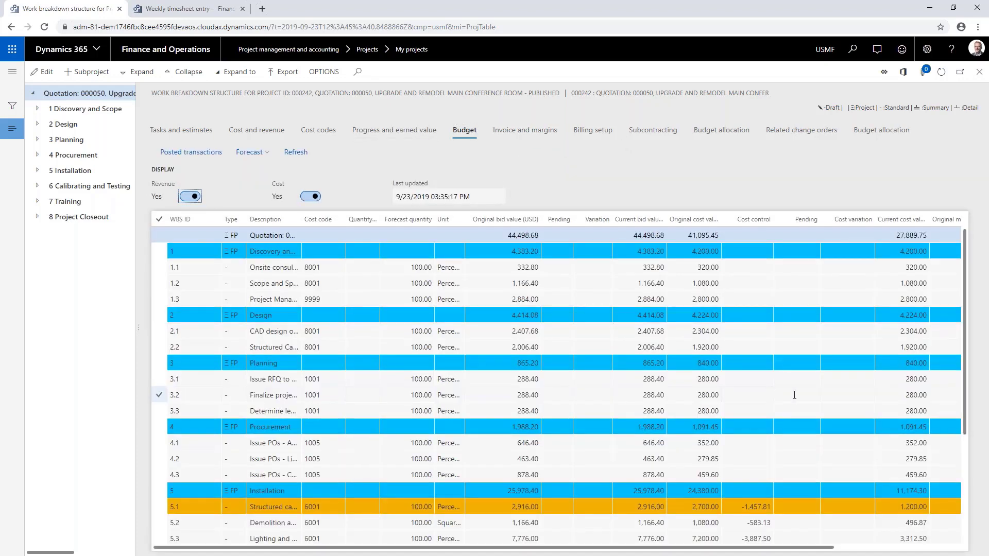
{"action": "scroll", "coordinate": [794, 395], "scroll_direction": "down", "scroll_amount": 3}
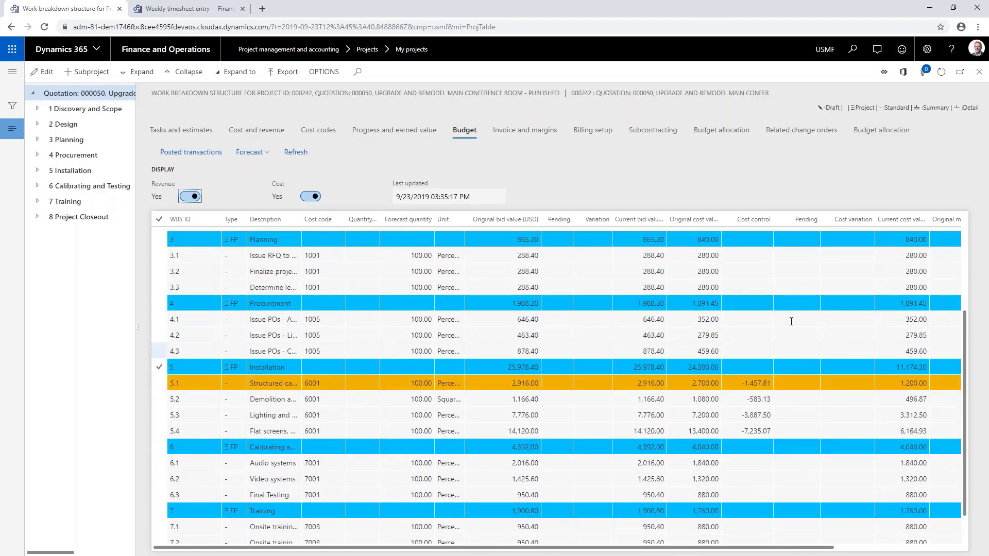
{"action": "left_click", "coordinate": [786, 436]}
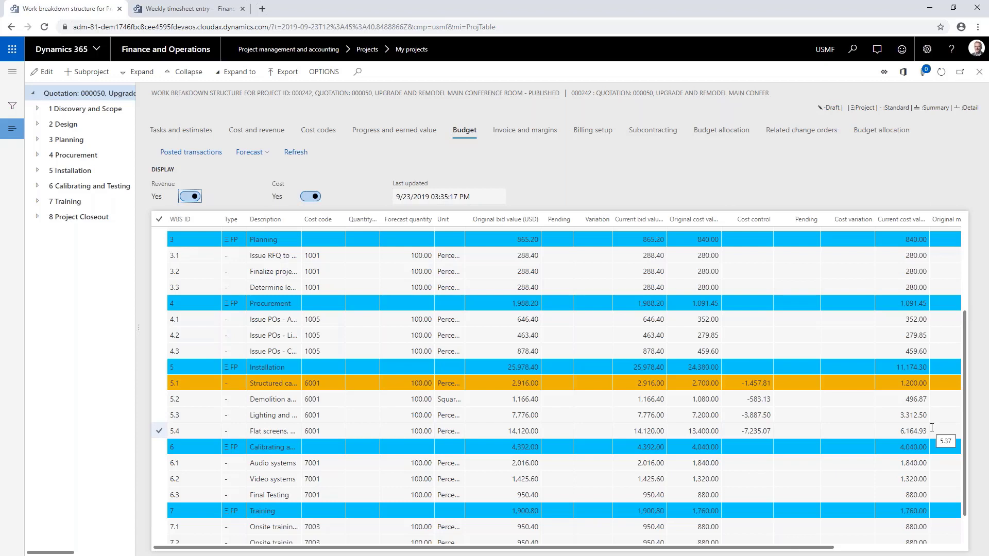
Step: Check project 000242's figures by cost code, and go back to its progress and earned value
{"action": "left_click", "coordinate": [318, 131]}
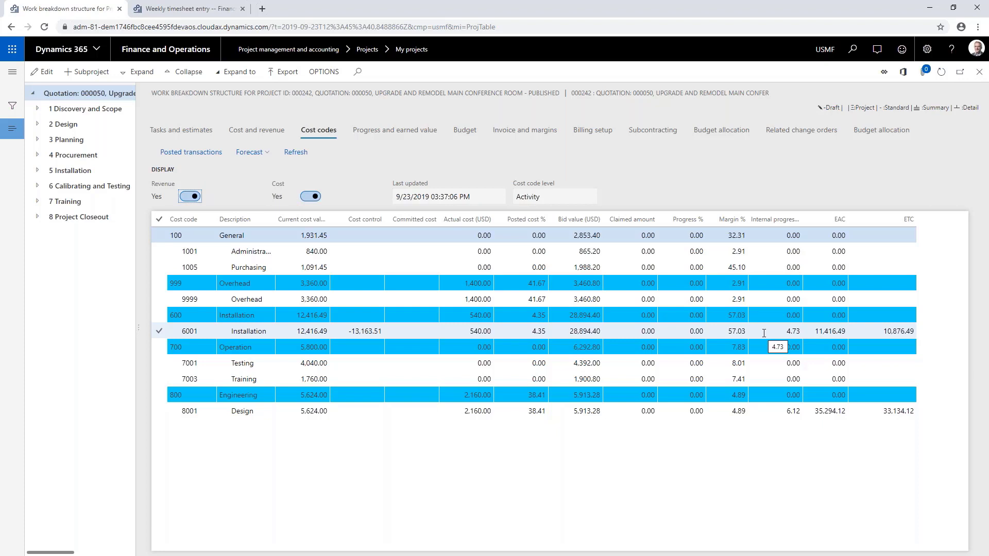
{"action": "left_click", "coordinate": [406, 132]}
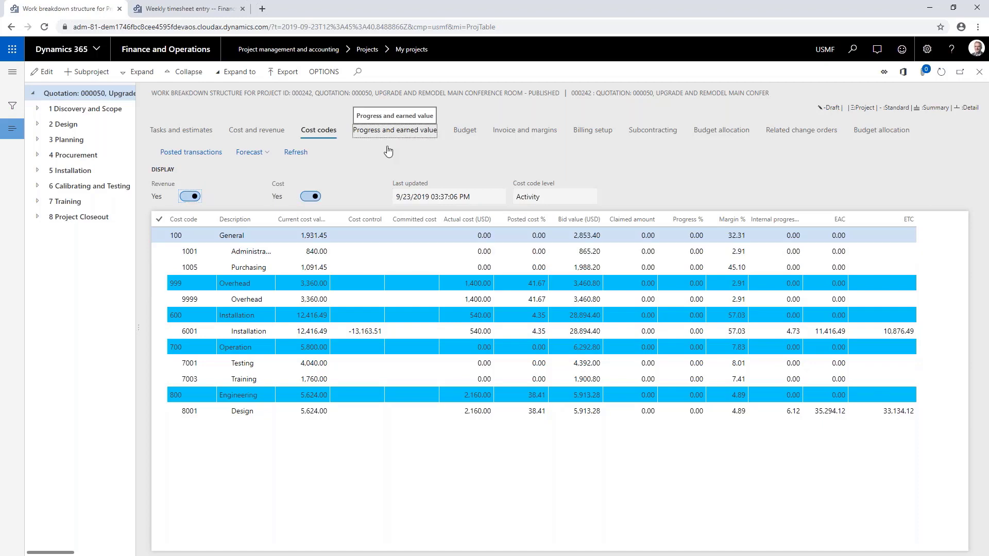